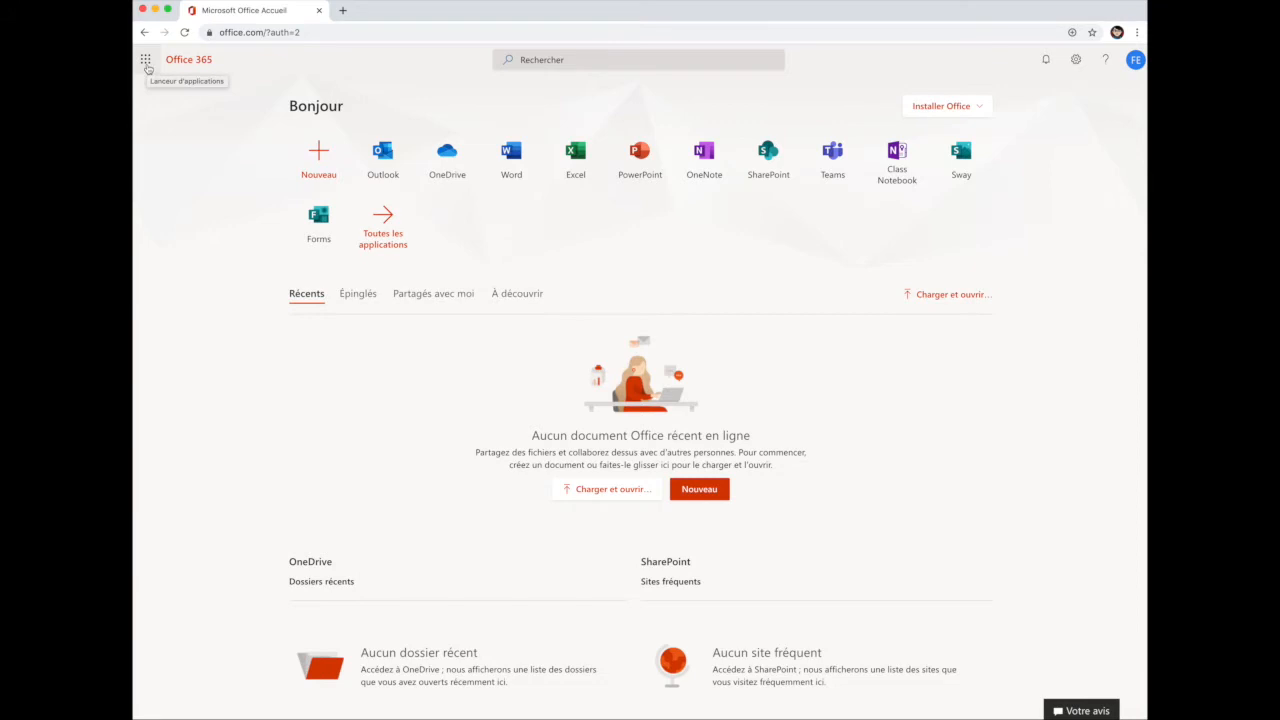
Check the Office 365 application launcher, close it and open the Outlook mailbox.
left_click(146, 62)
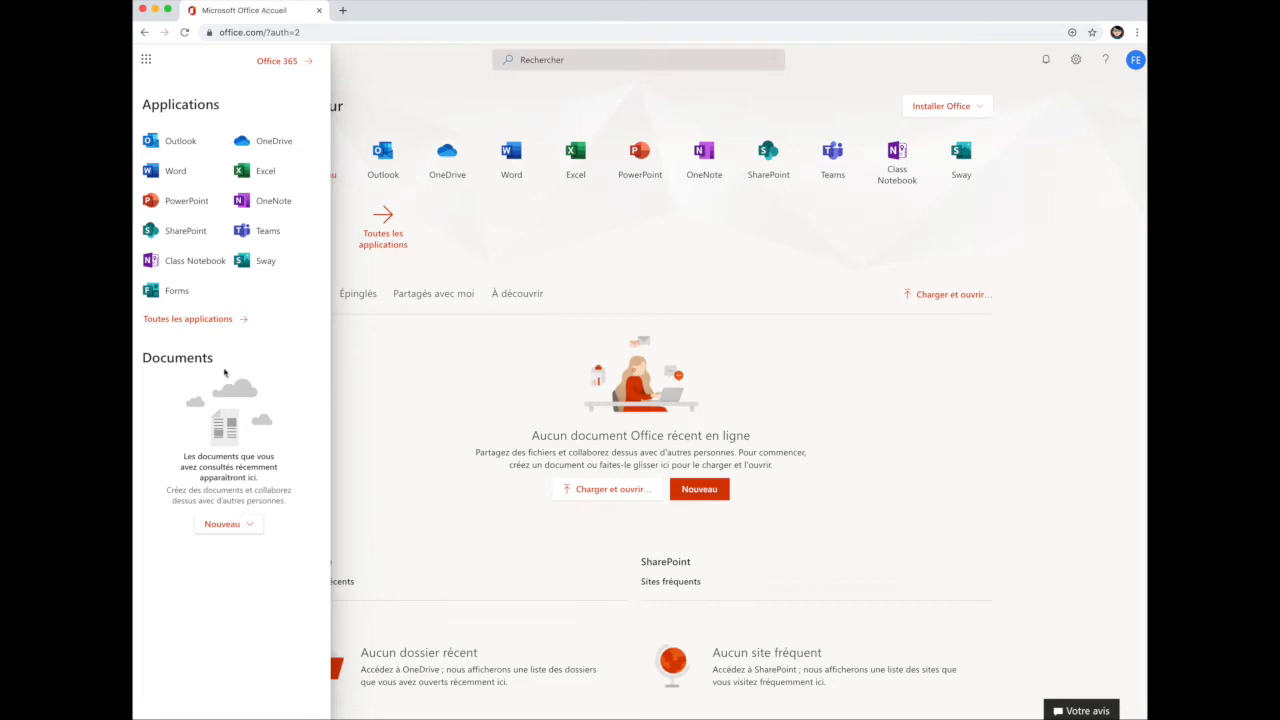
left_click(389, 387)
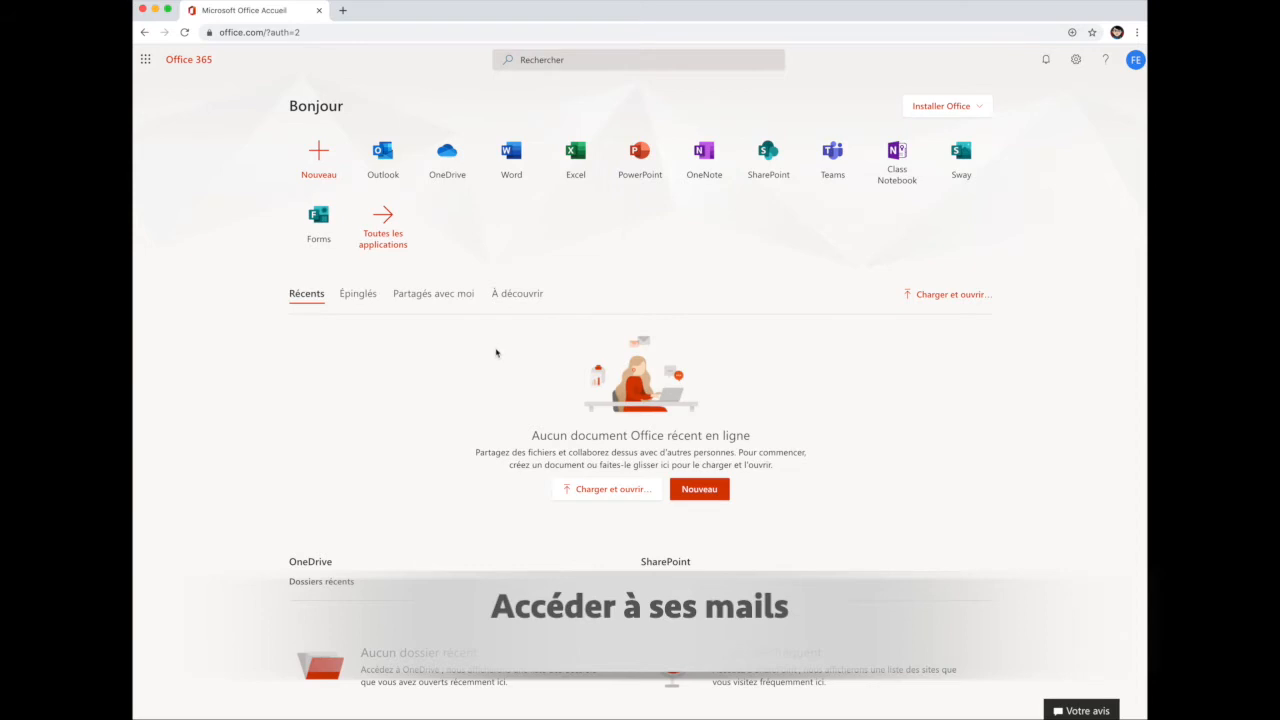
left_click(388, 157)
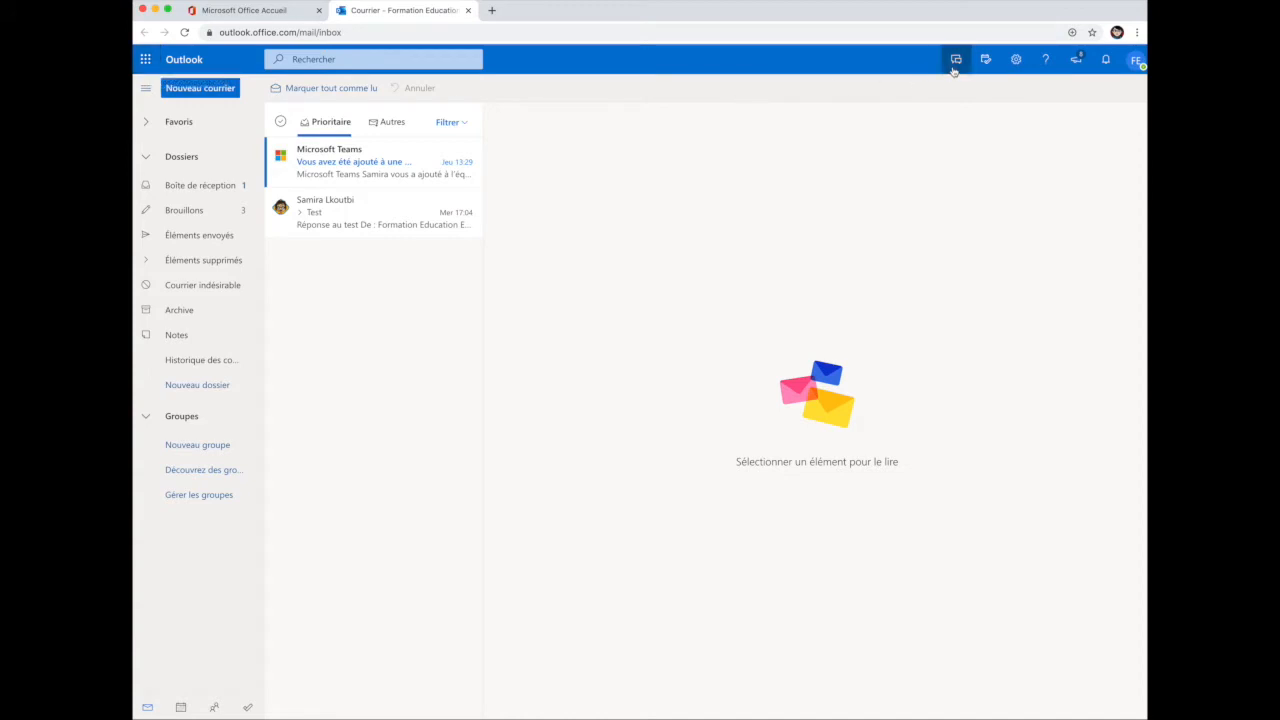
Try several themes from the full list in the Outlook settings, apply the strawberry theme and turn on Mode Sombre.
left_click(1016, 60)
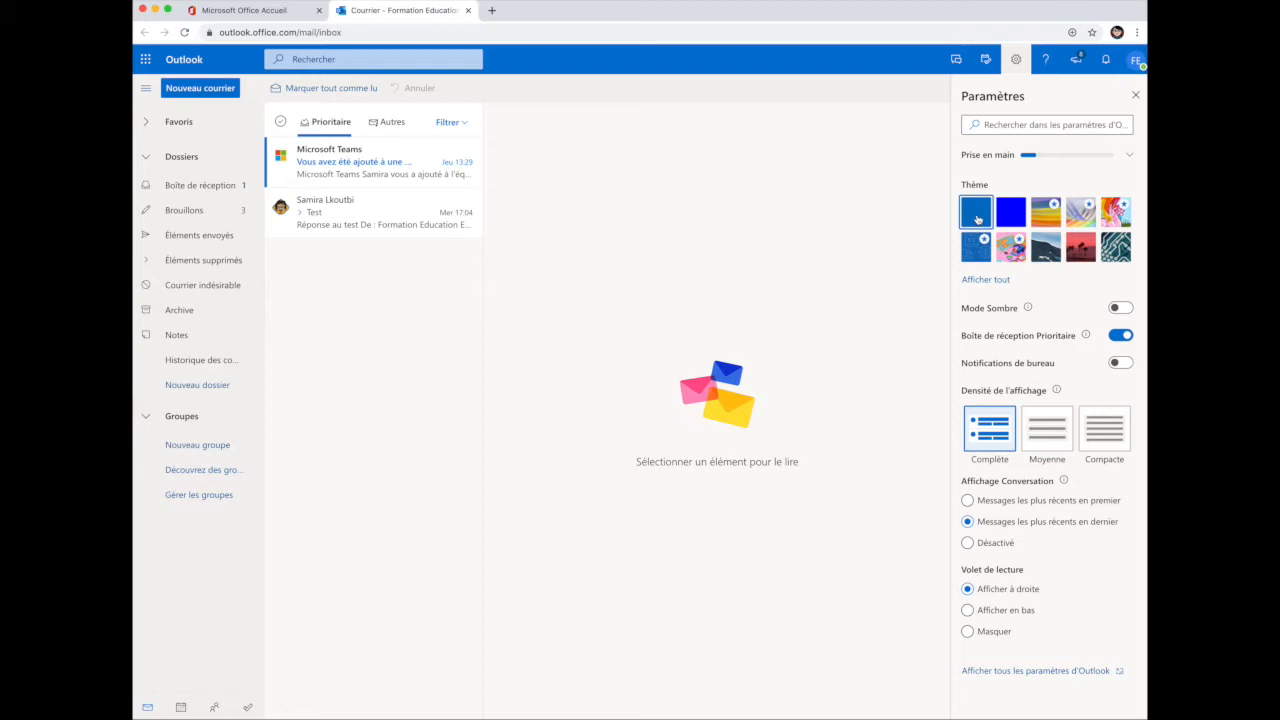
left_click(1086, 256)
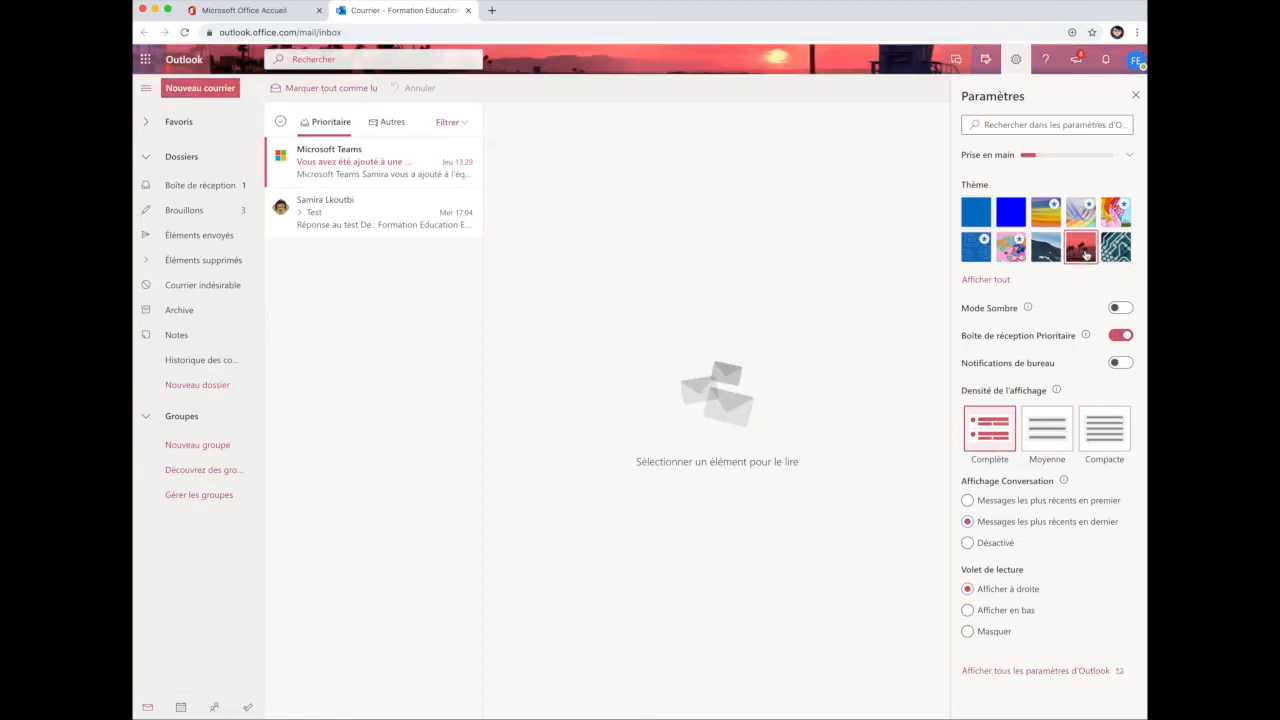
left_click(998, 280)
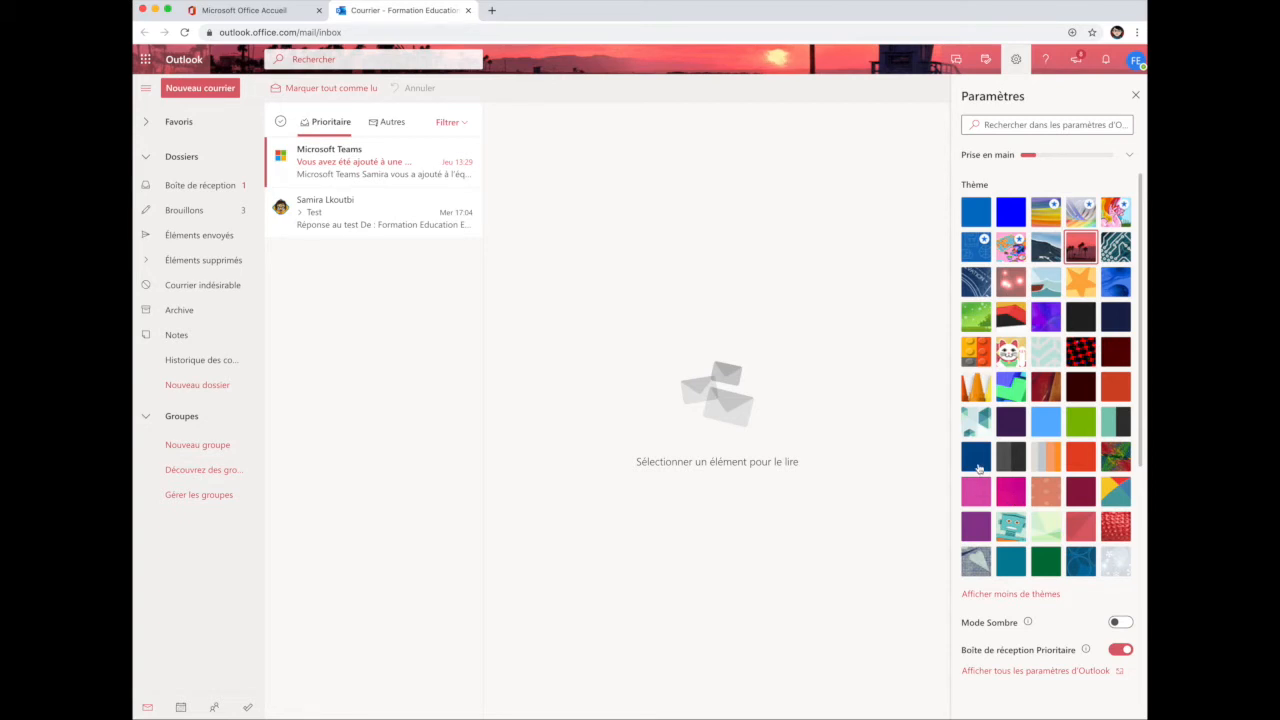
left_click(977, 466)
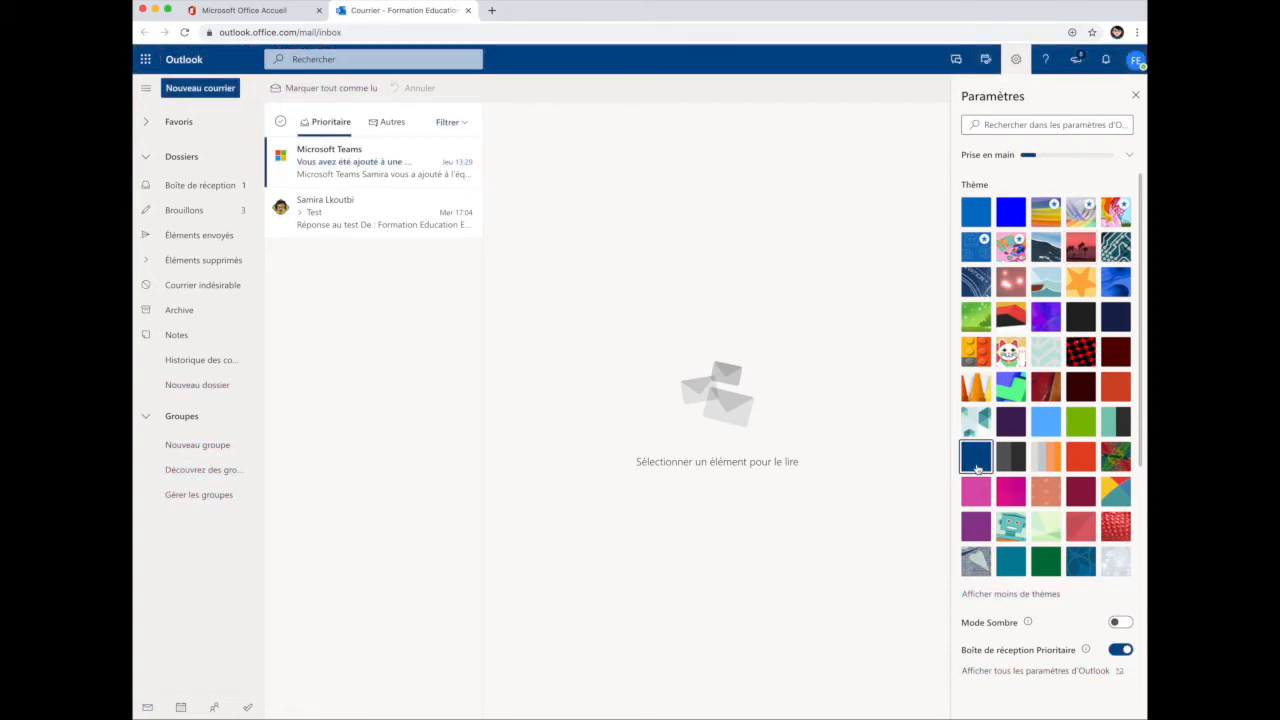
left_click(1114, 530)
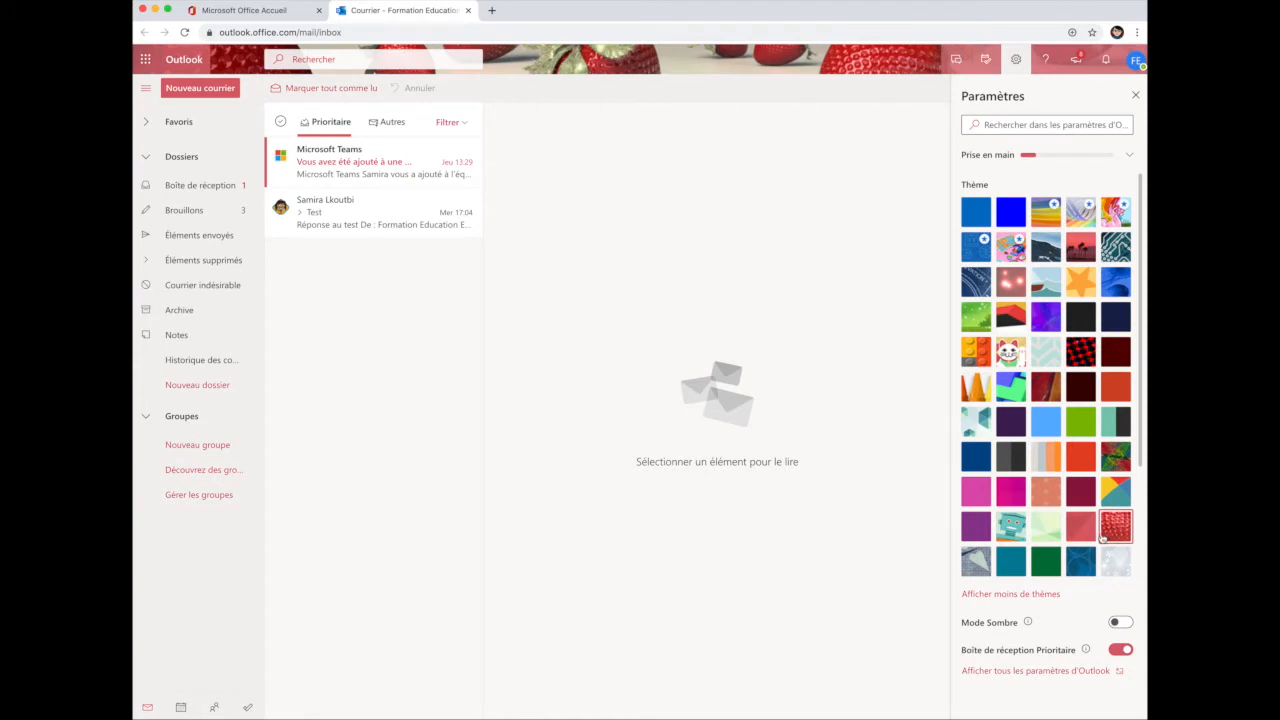
left_click(1129, 625)
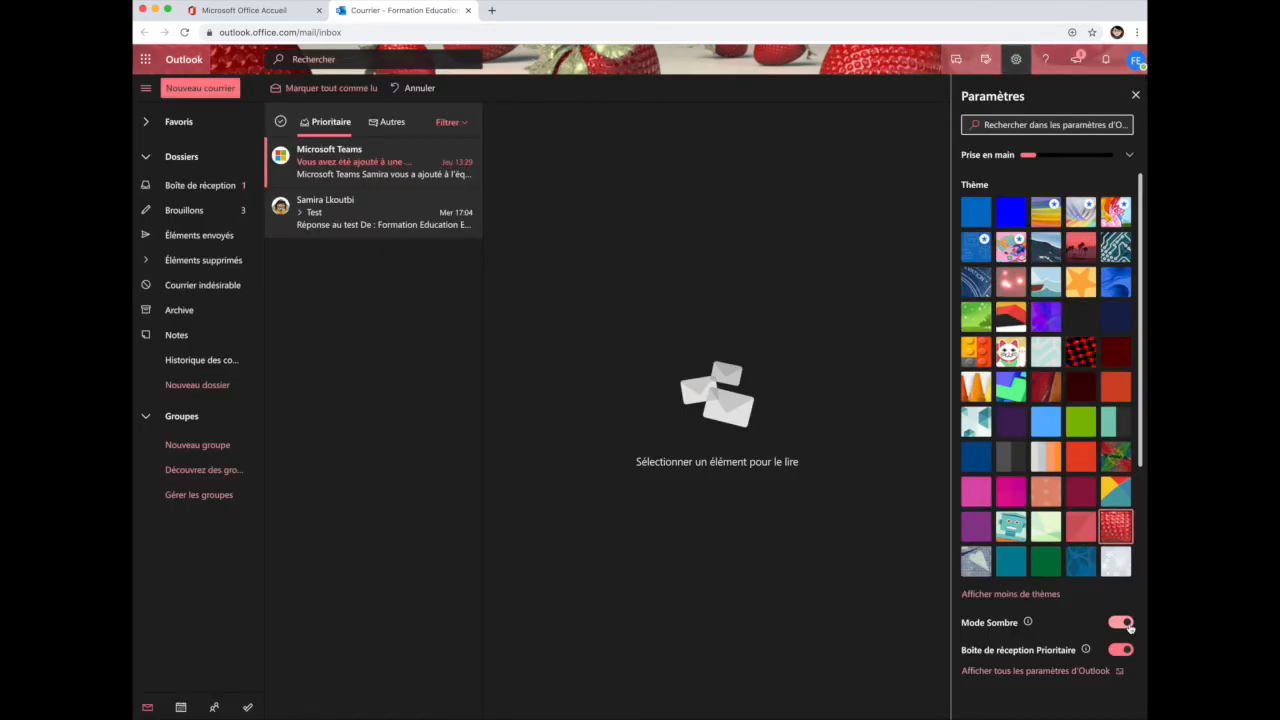
Try the Compacte and Moyenne display densities, then restore Complète.
scroll(1065, 628, "down", 4)
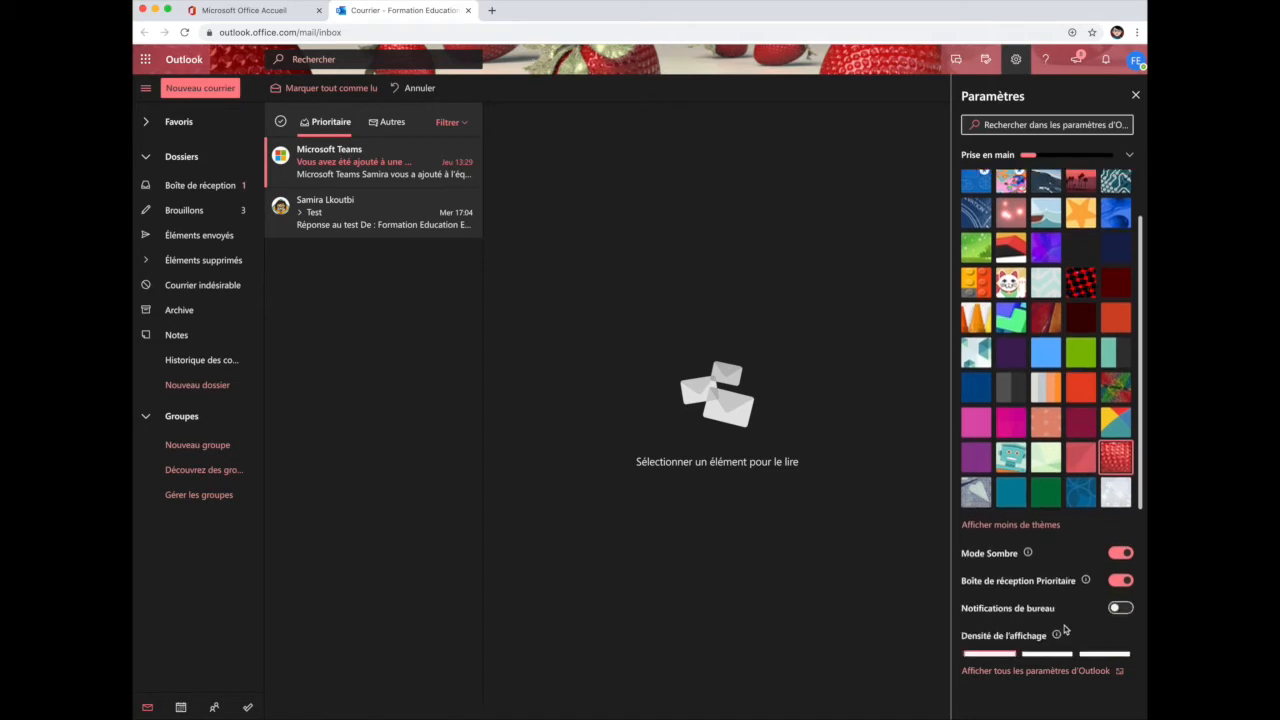
scroll(1064, 628, "down", 2)
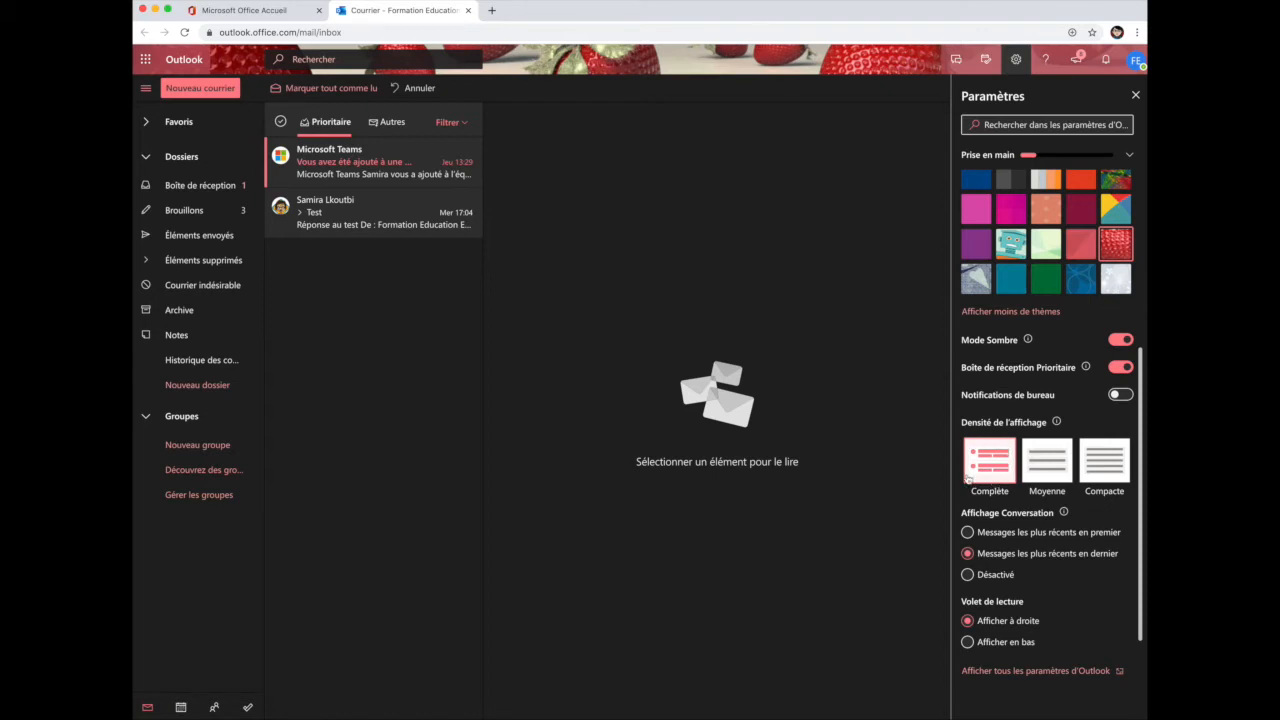
left_click(1124, 468)
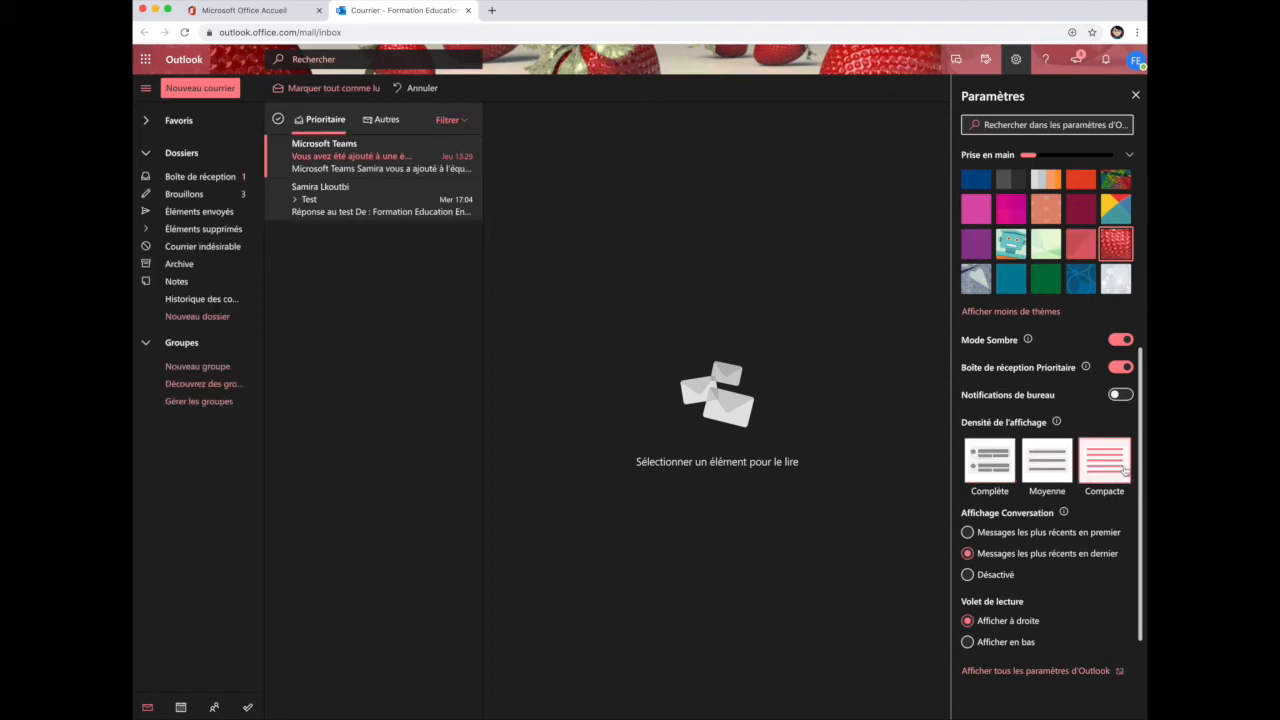
left_click(1055, 471)
left_click(987, 470)
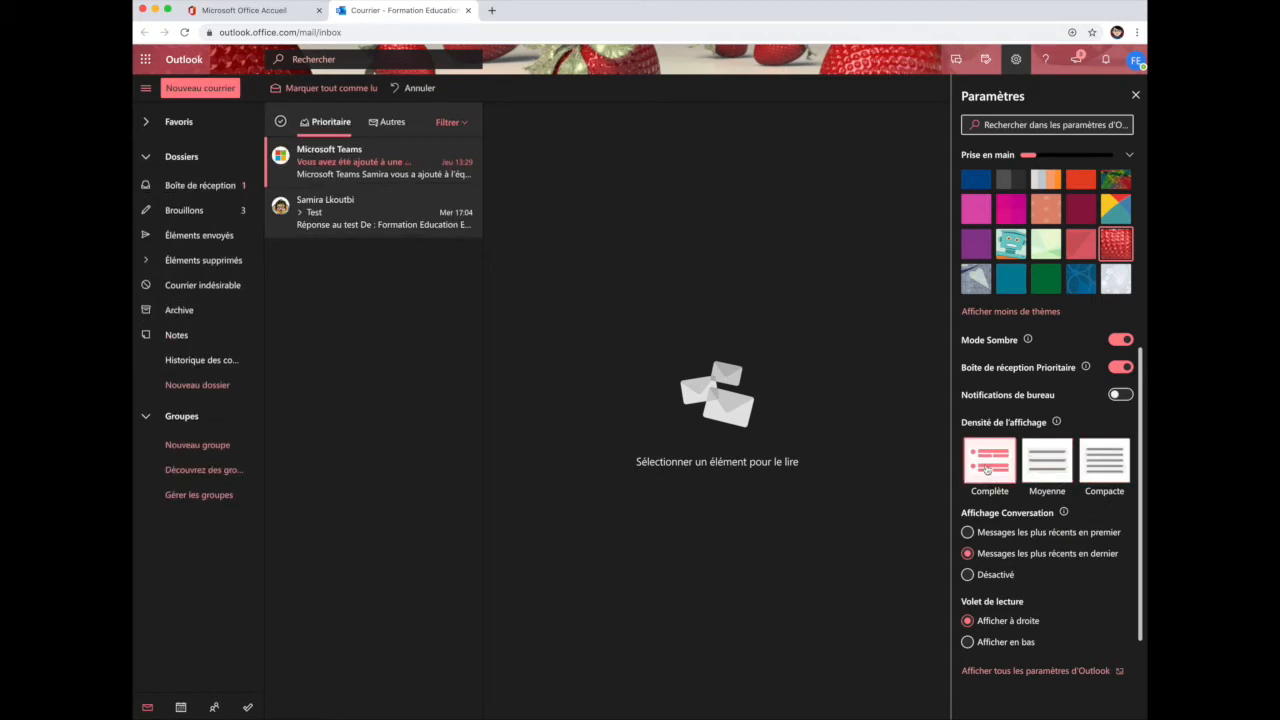
Order conversations with Messages les plus récents en premier, and try the reading pane at the bottom before restoring Afficher à droite.
left_click(967, 533)
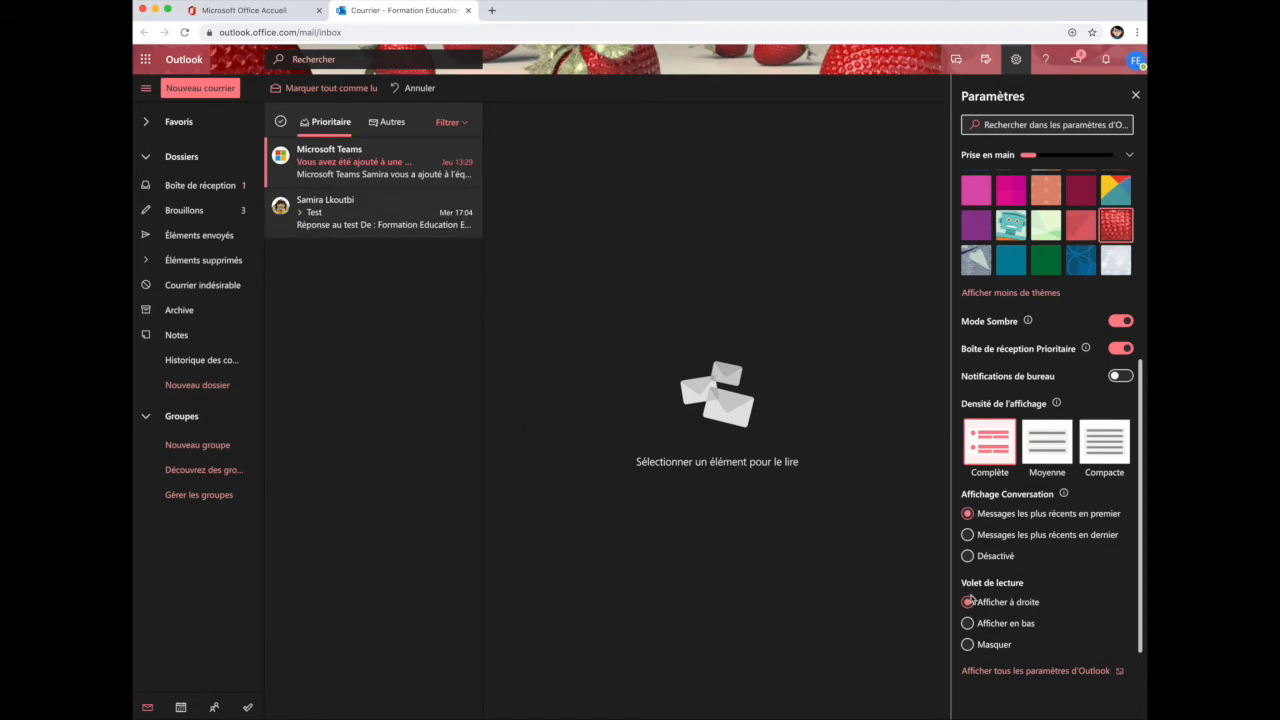
left_click(967, 626)
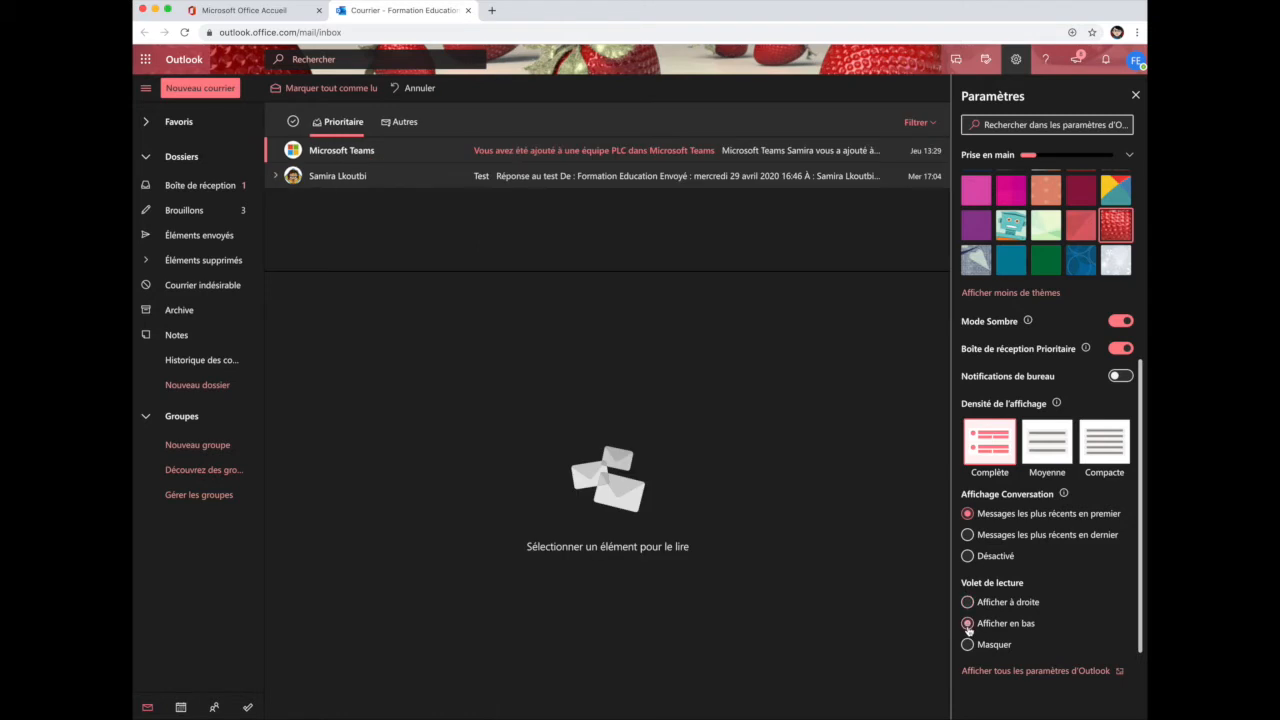
left_click(967, 602)
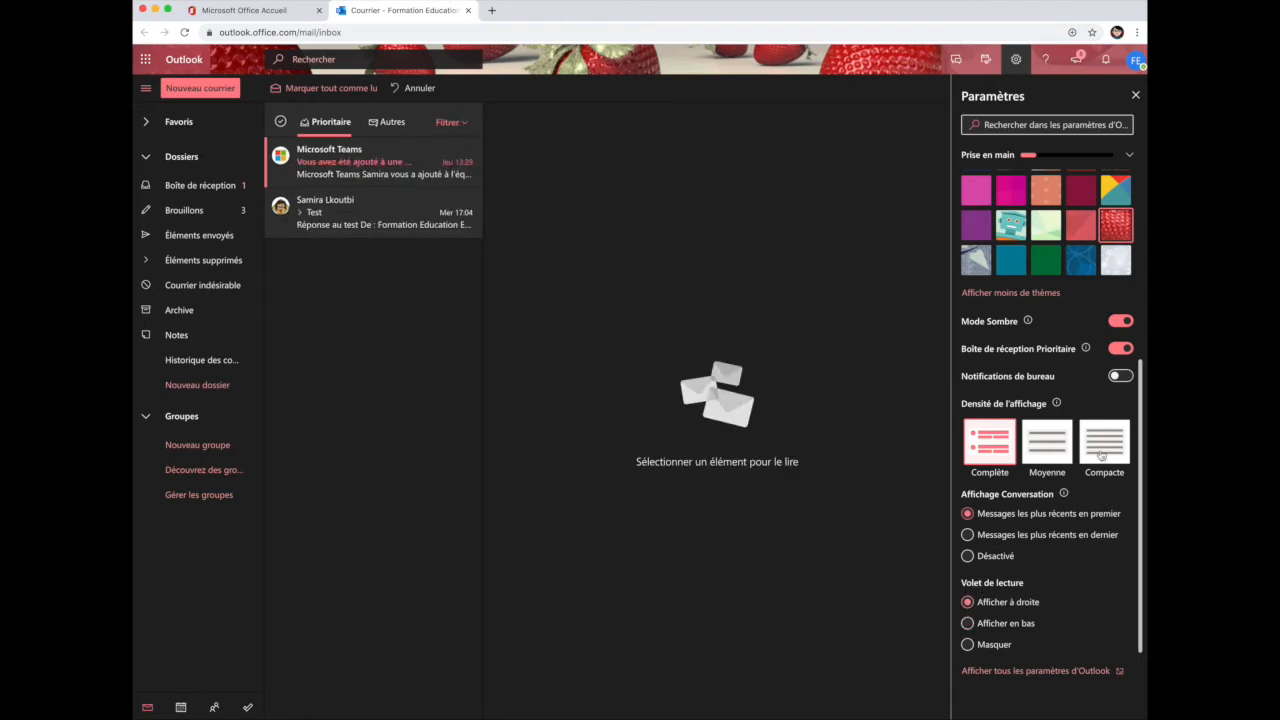
Apply the snowflake theme, turn off Mode Sombre and close the settings.
scroll(1080, 318, "up", 2)
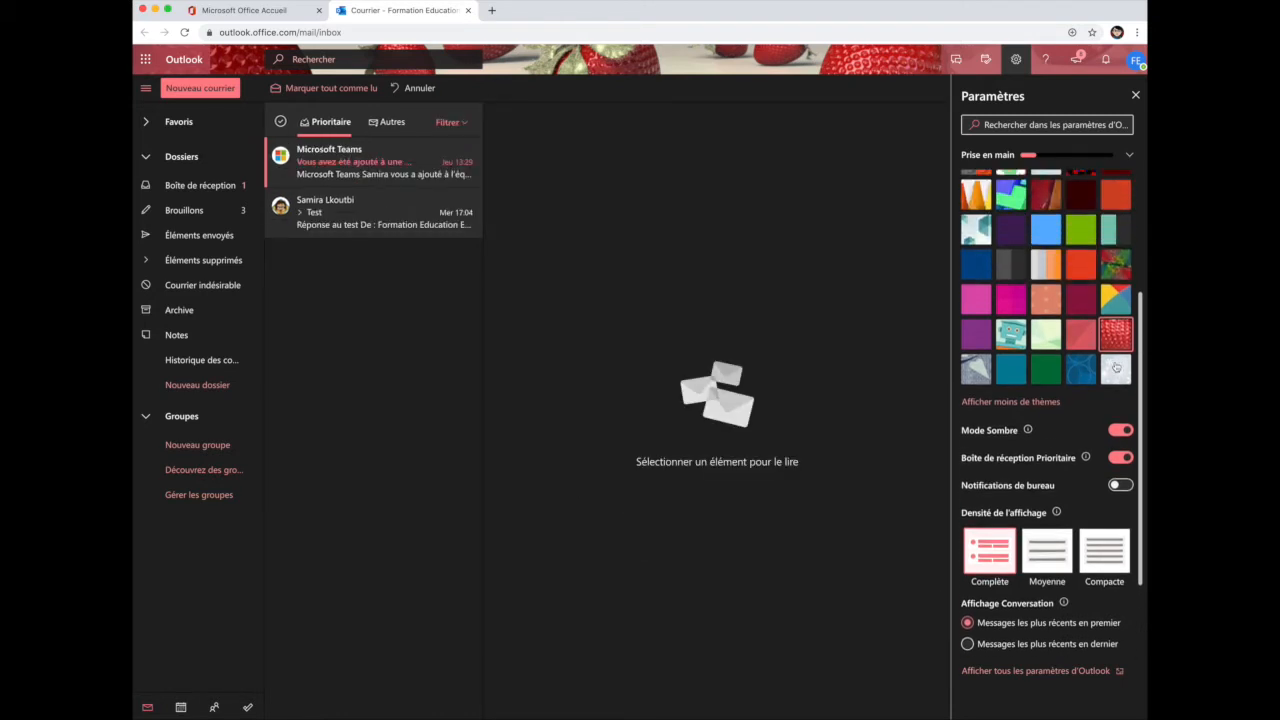
left_click(1116, 367)
scroll(1035, 355, "up", 3)
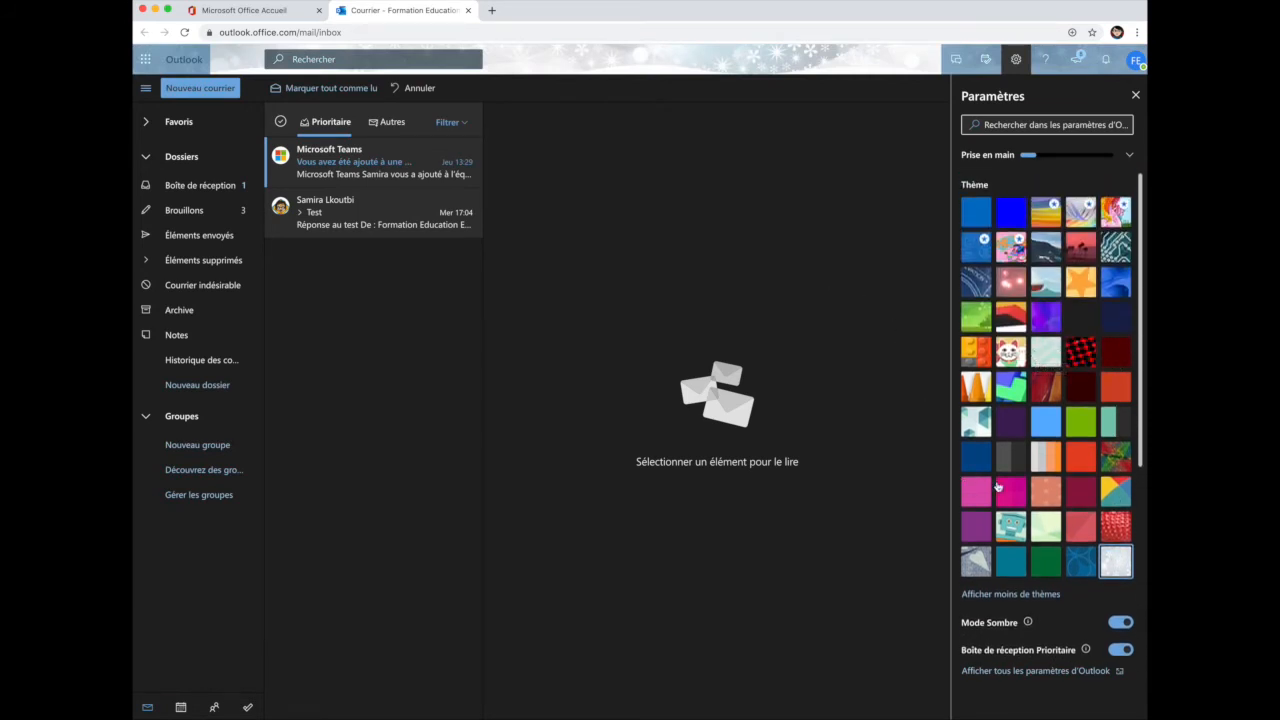
scroll(1037, 512, "down", 1)
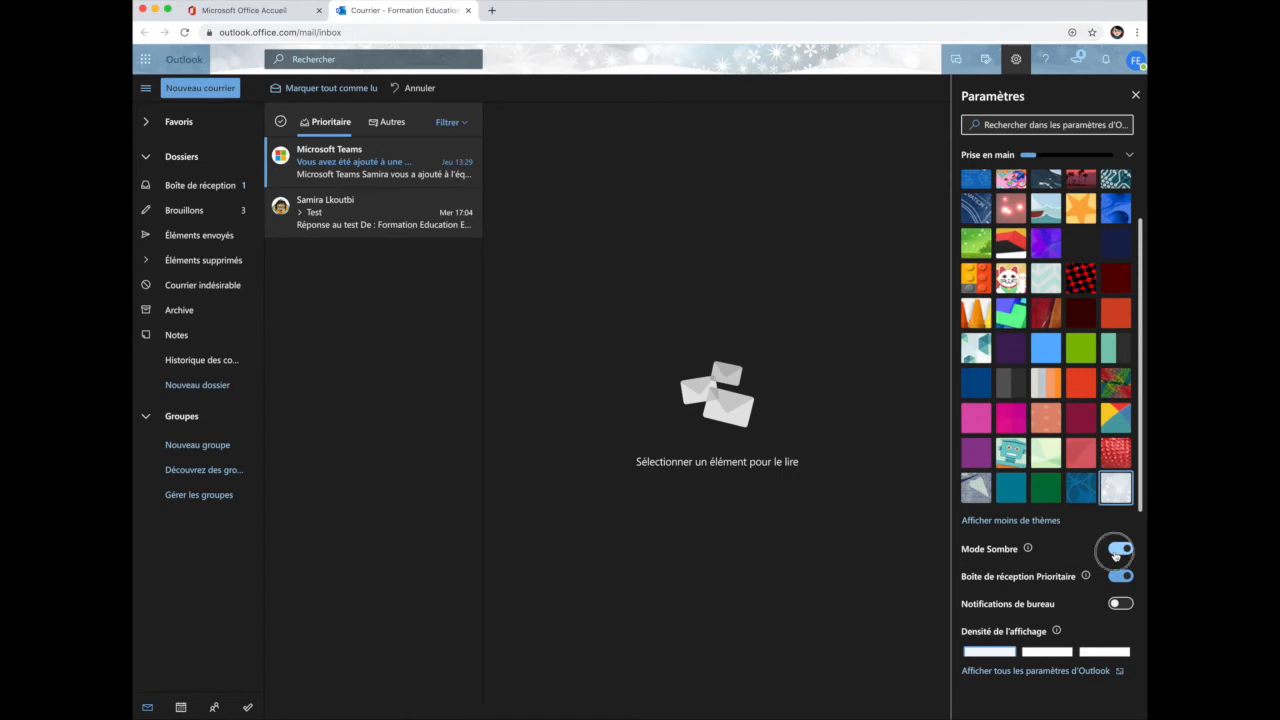
left_click(1117, 550)
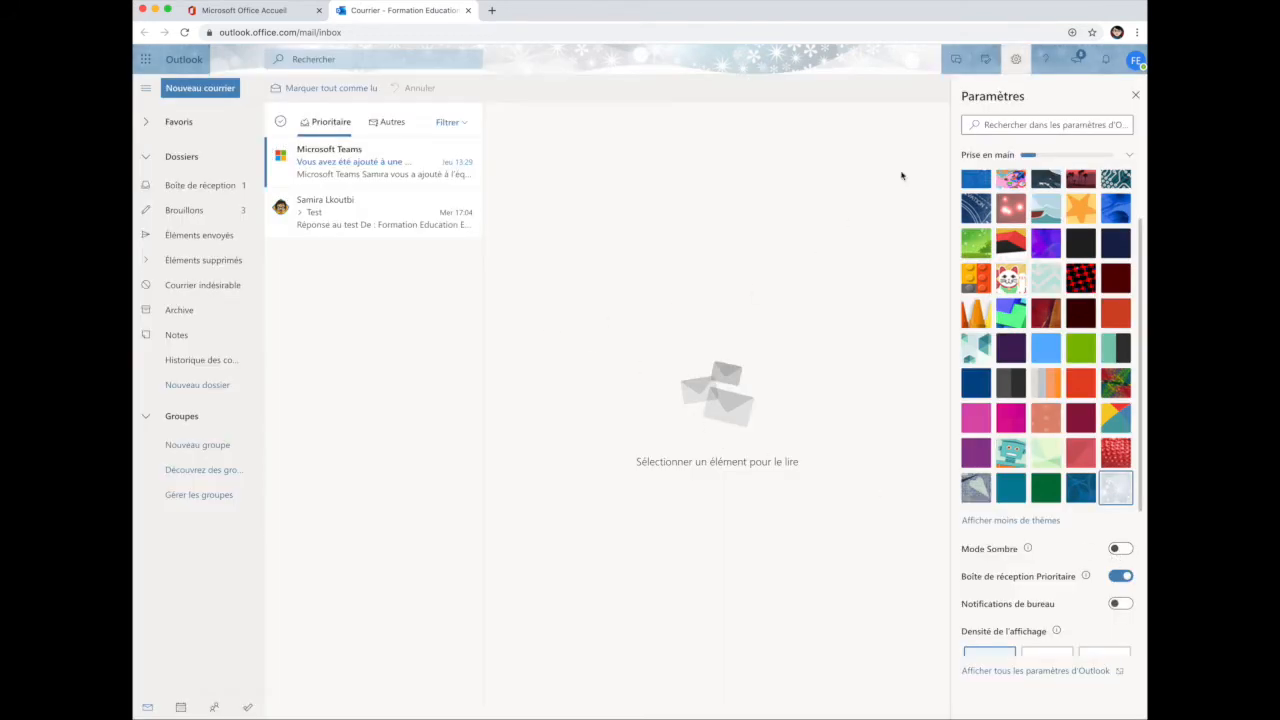
left_click(1136, 96)
left_click(216, 262)
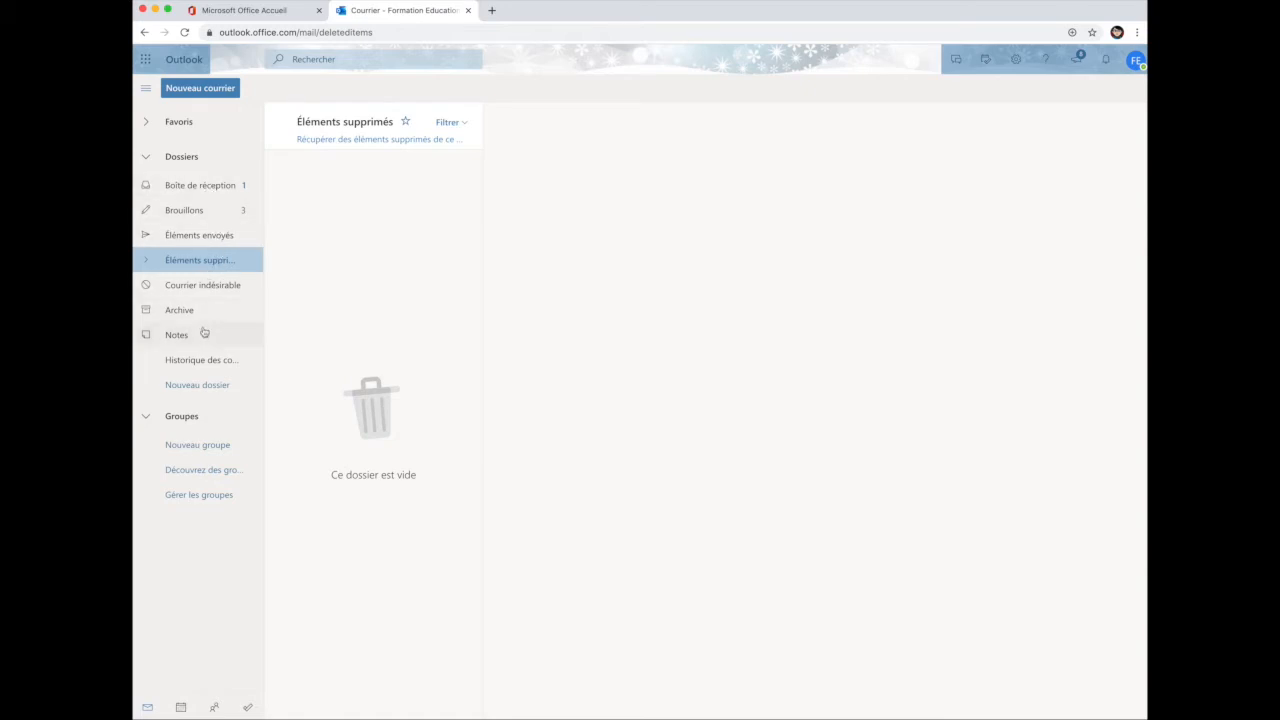
left_click(203, 392)
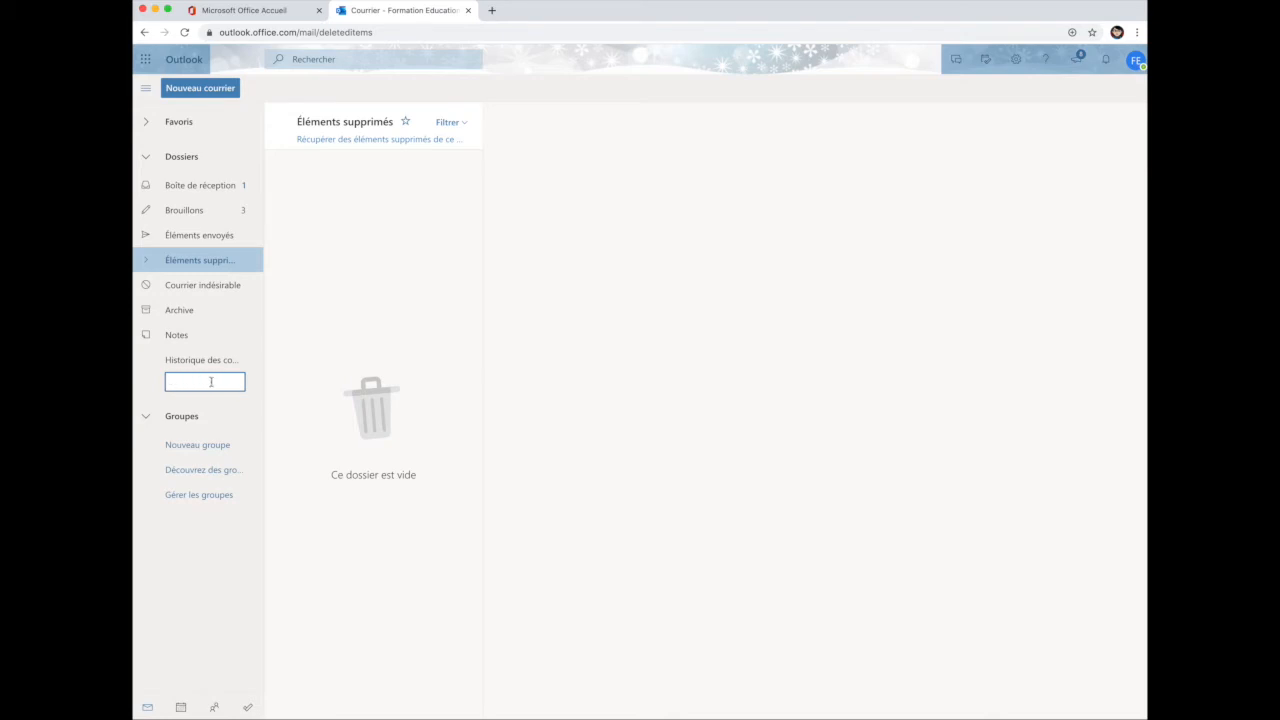
right_click(183, 161)
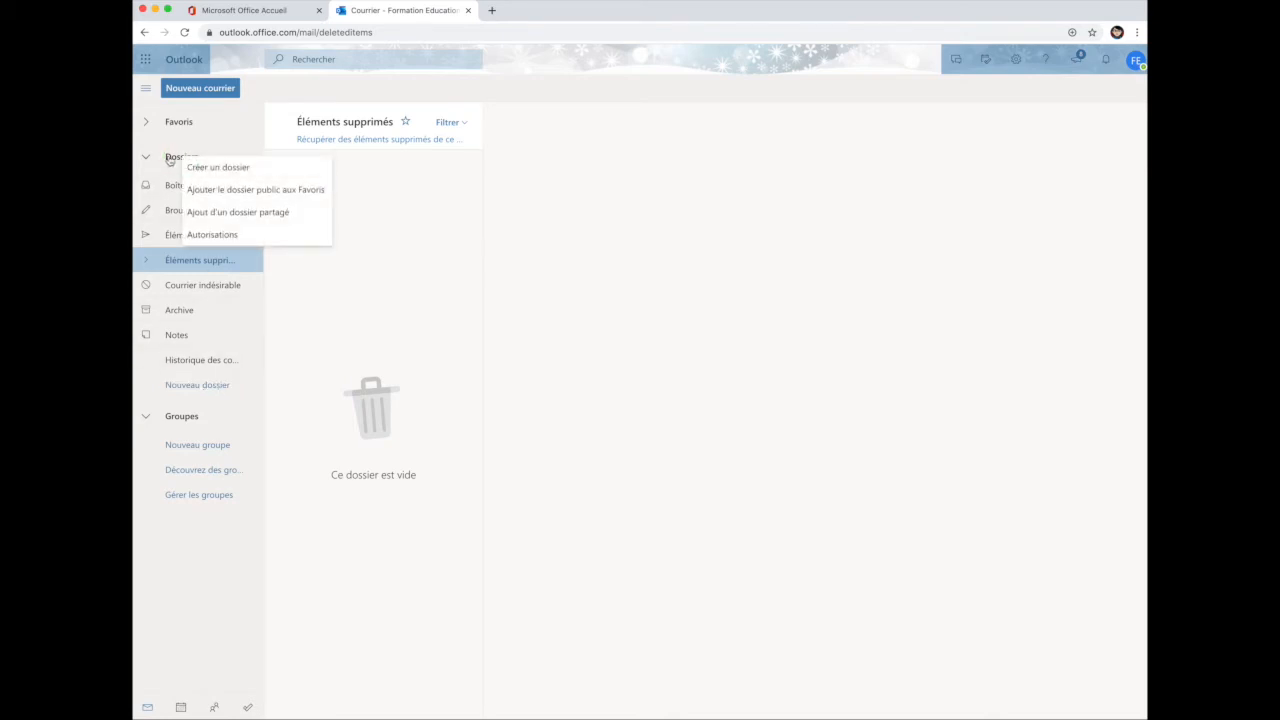
left_click(170, 161)
left_click(170, 161)
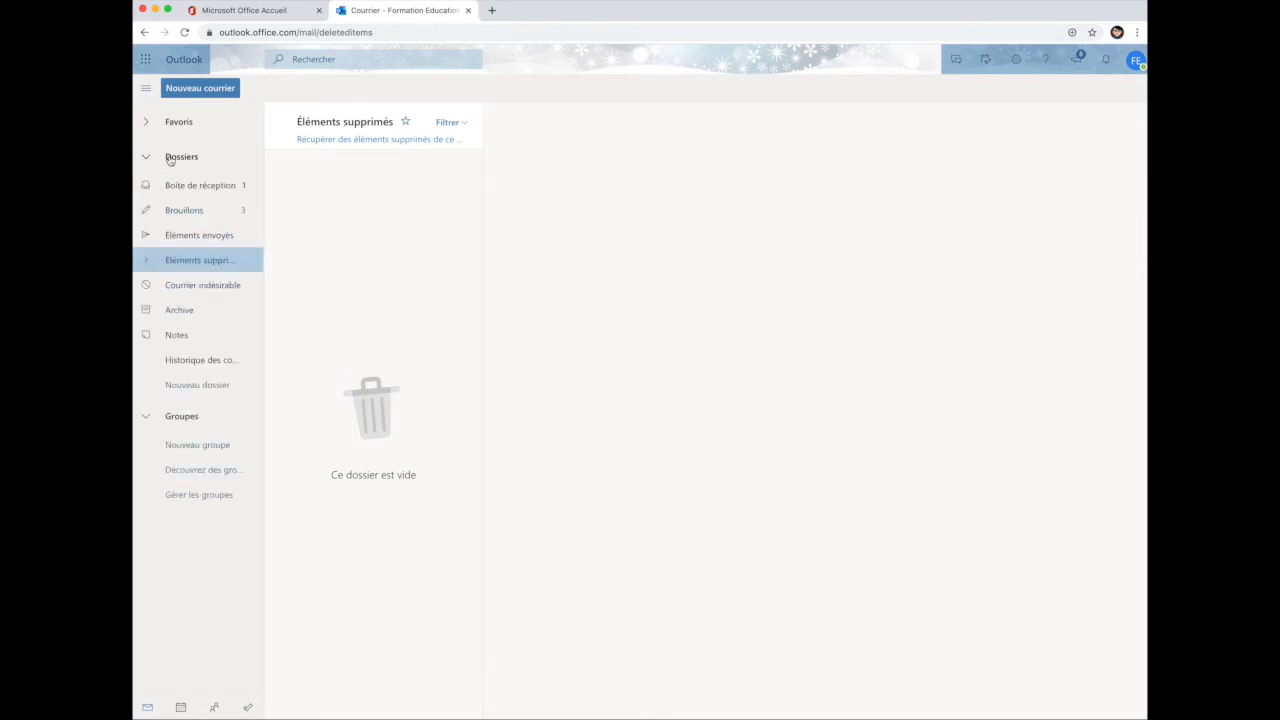
Create a new mail folder named "A garder" under Dossiers and open it.
right_click(170, 161)
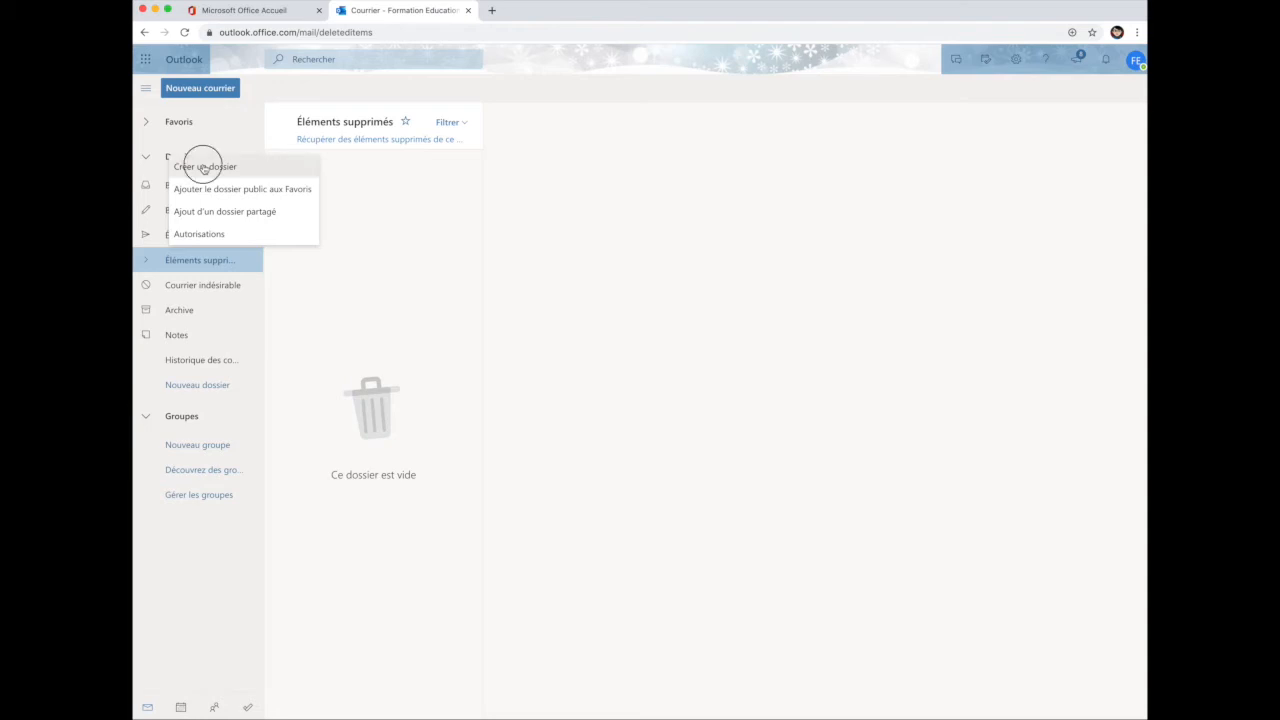
left_click(204, 168)
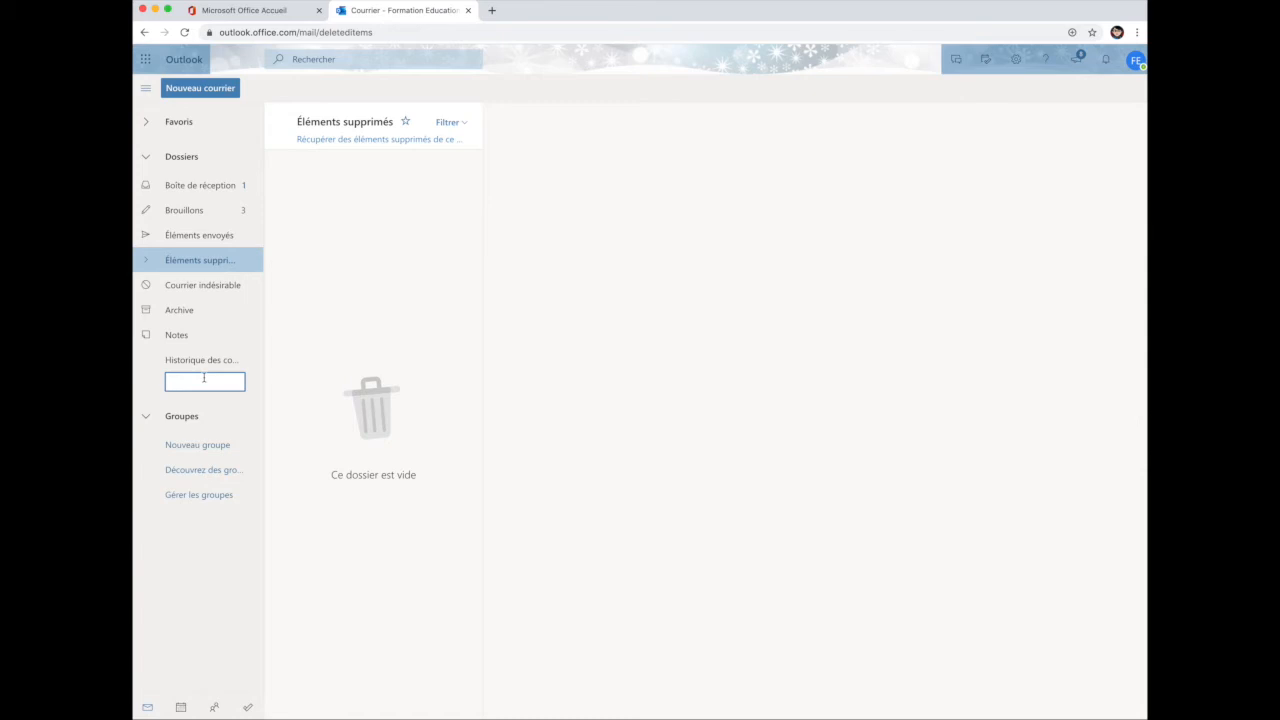
type("A garder")
key("Return")
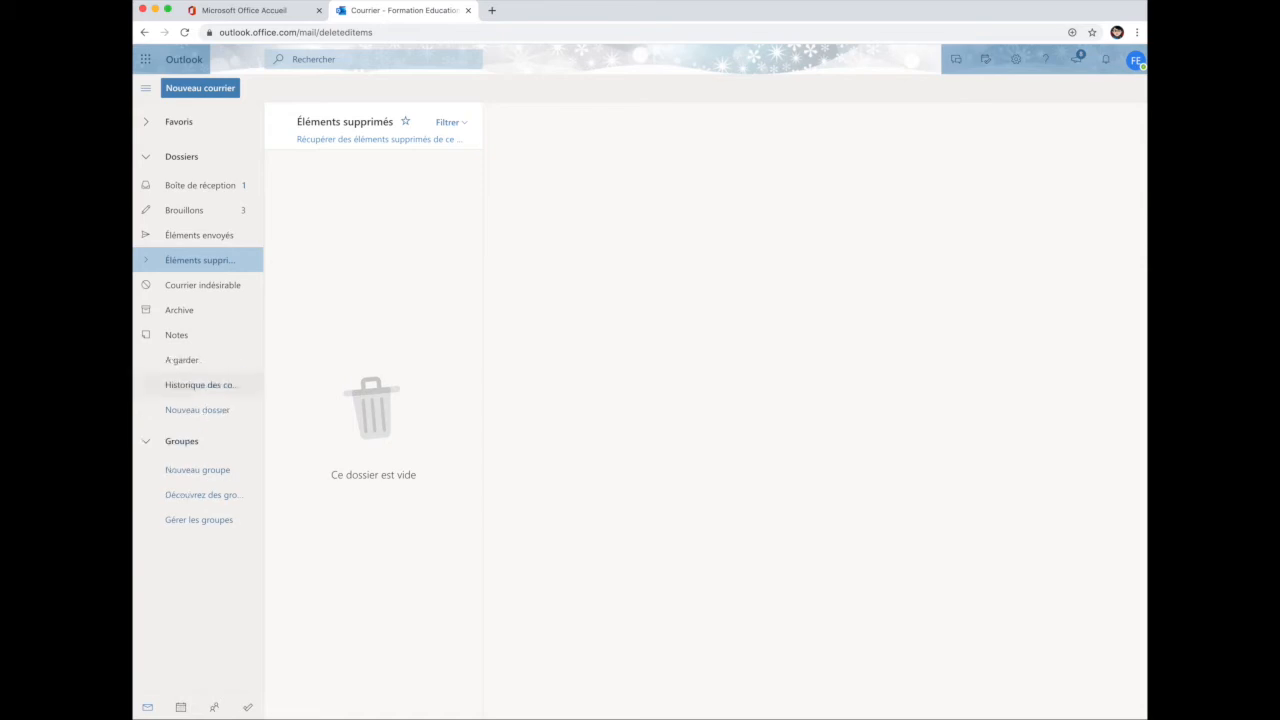
left_click(186, 362)
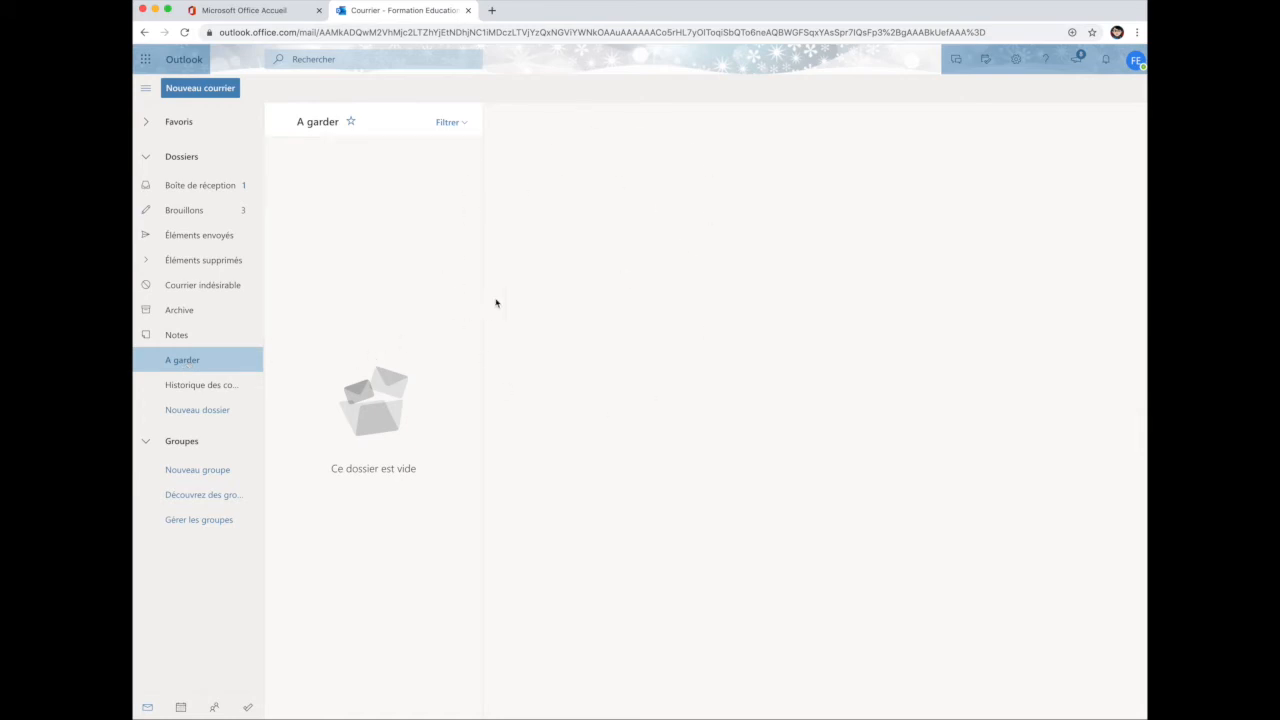
Move the "Test" message from the inbox to the "A garder" folder and open that folder.
left_click(202, 186)
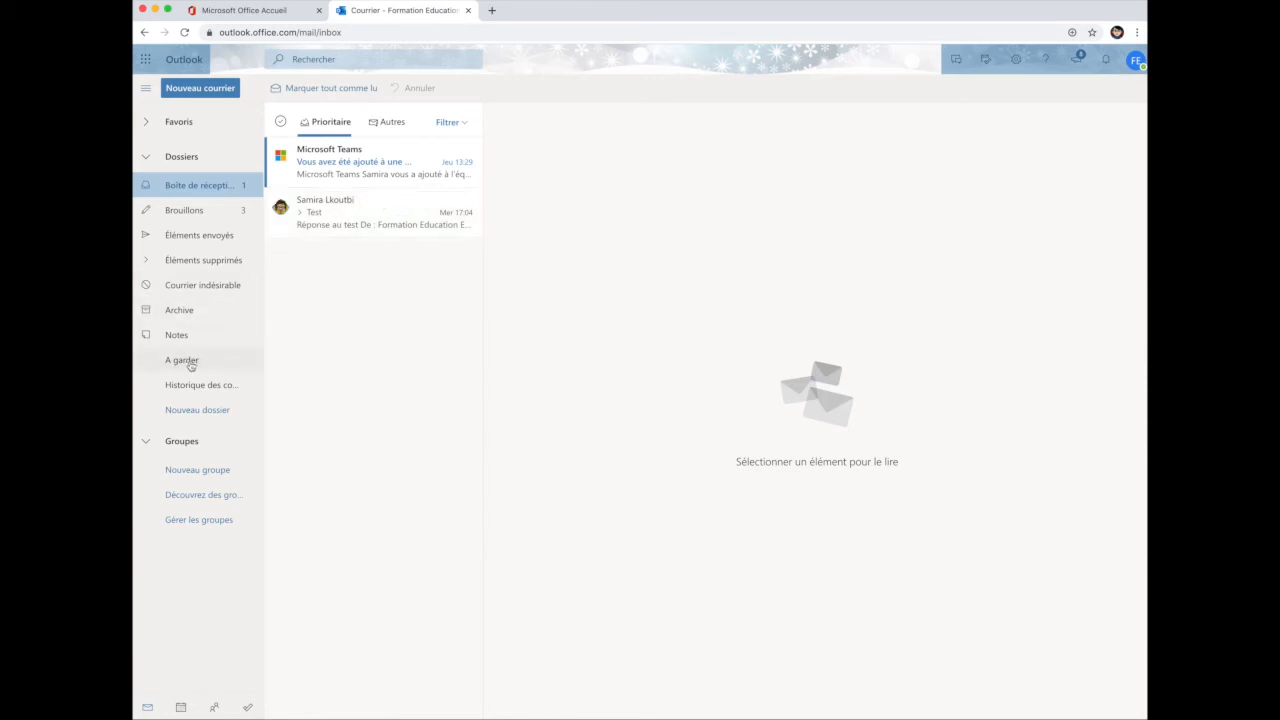
left_click(384, 211)
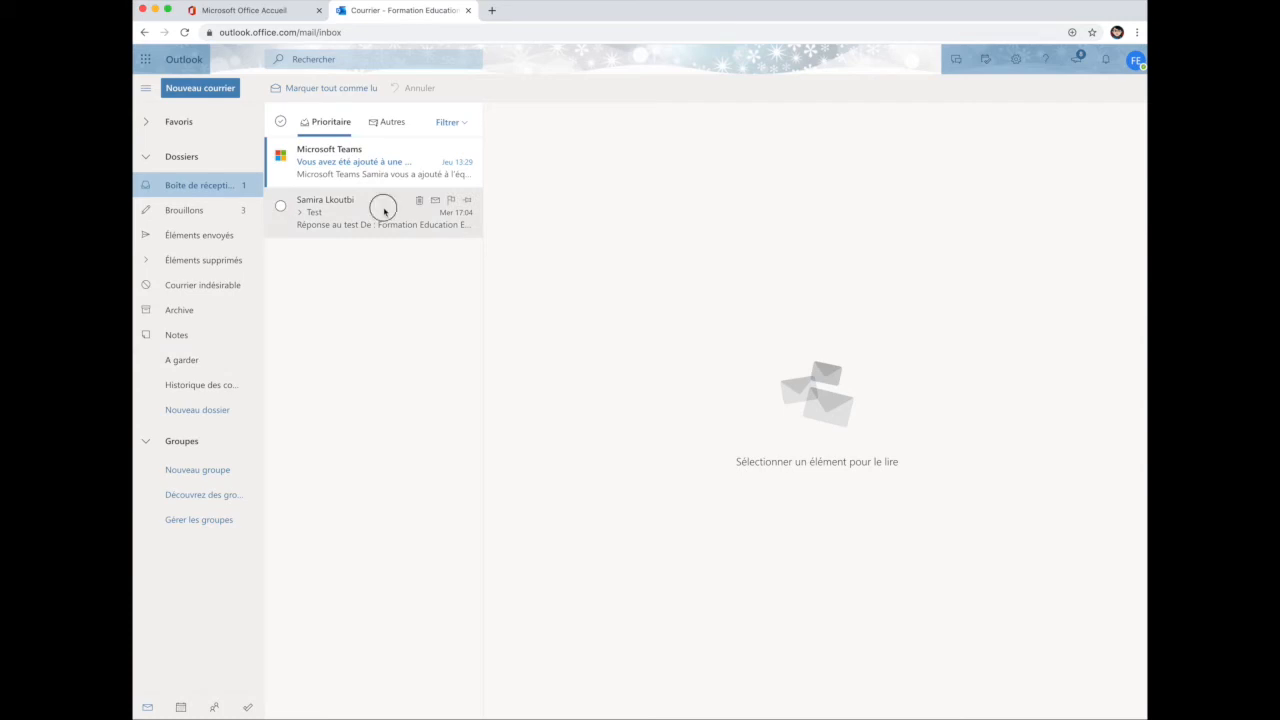
mouse_move(384, 211)
left_mouse_down()
mouse_move(346, 214)
mouse_move(178, 366)
mouse_move(366, 210)
left_mouse_up()
left_click_drag(371, 206, 191, 368)
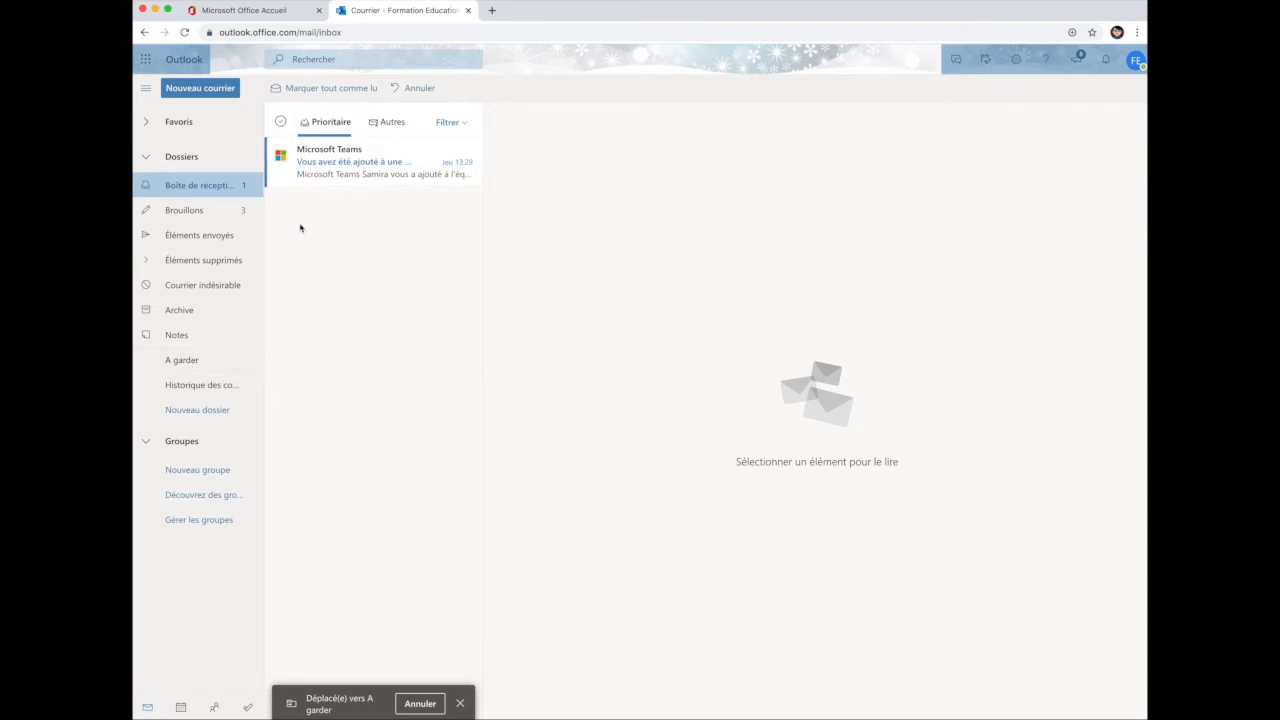
left_click(186, 364)
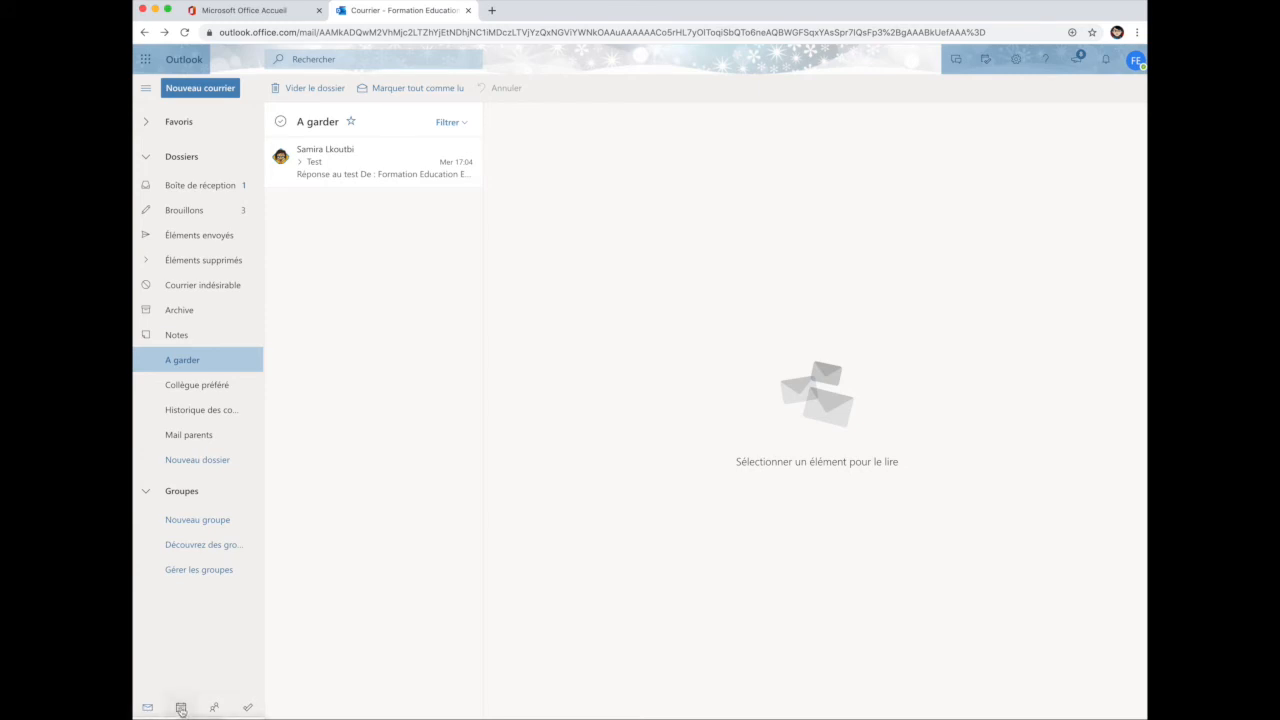
left_click(181, 708)
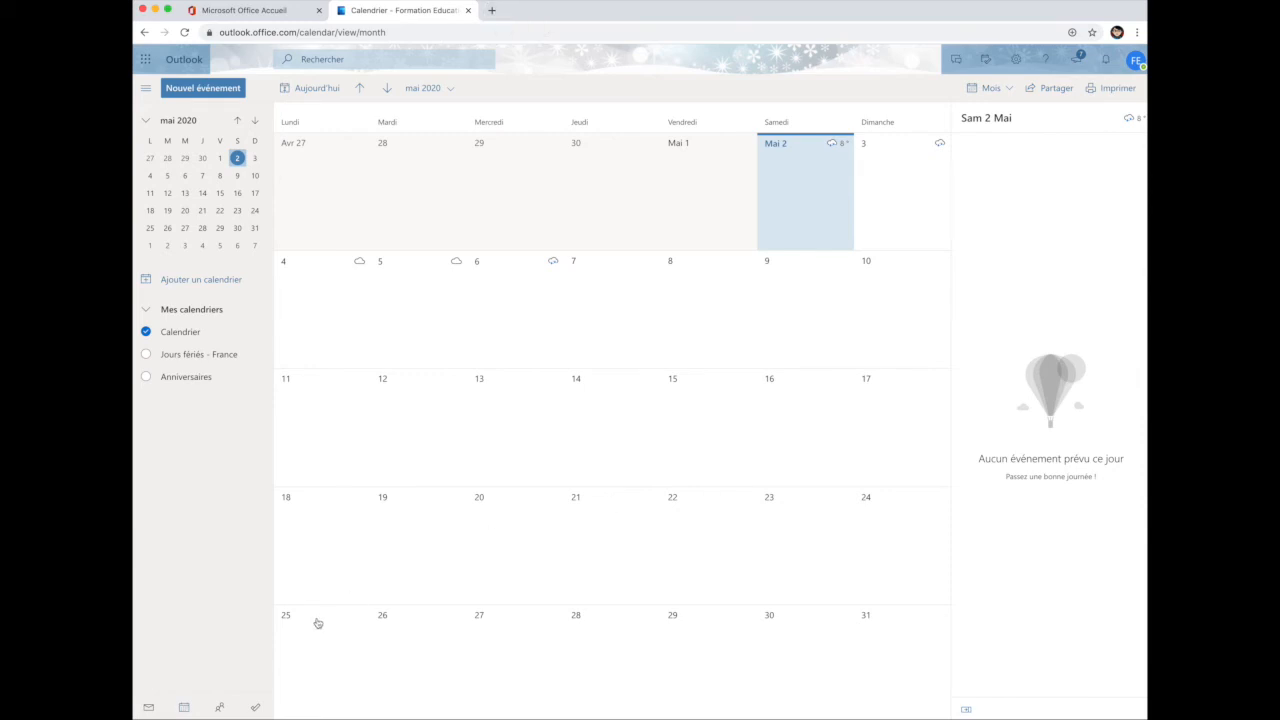
left_click(220, 709)
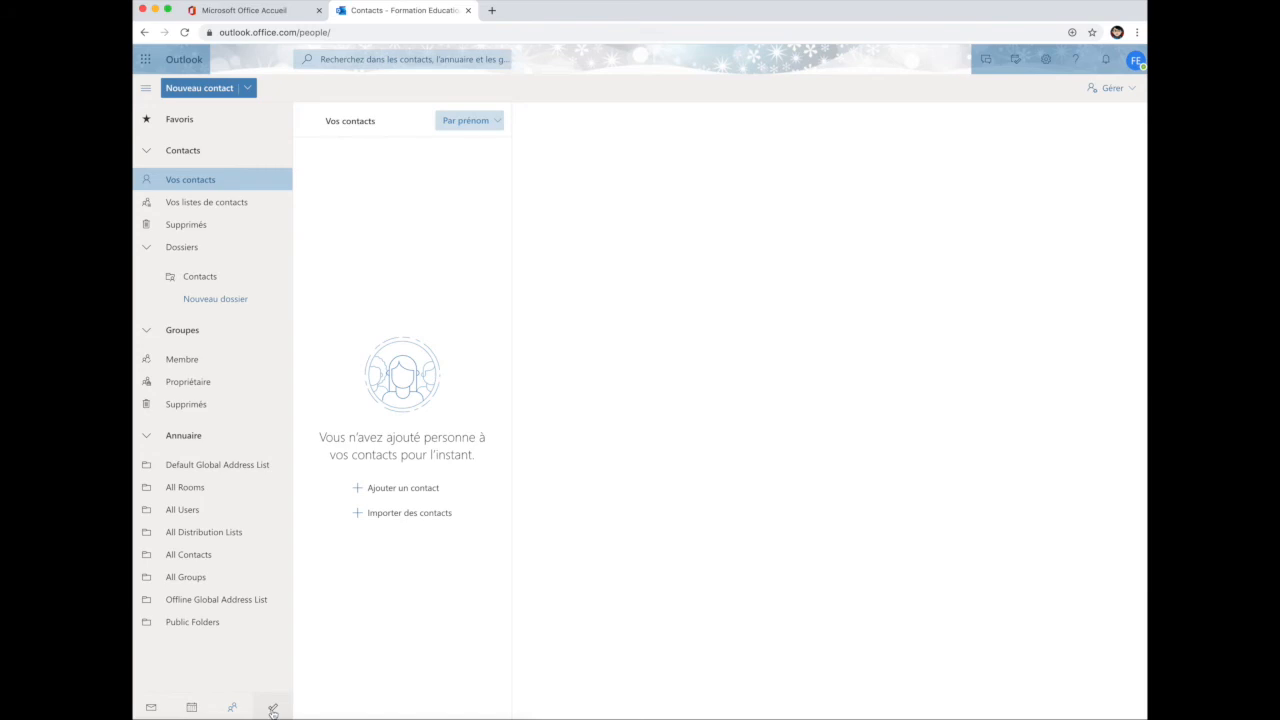
left_click(273, 710)
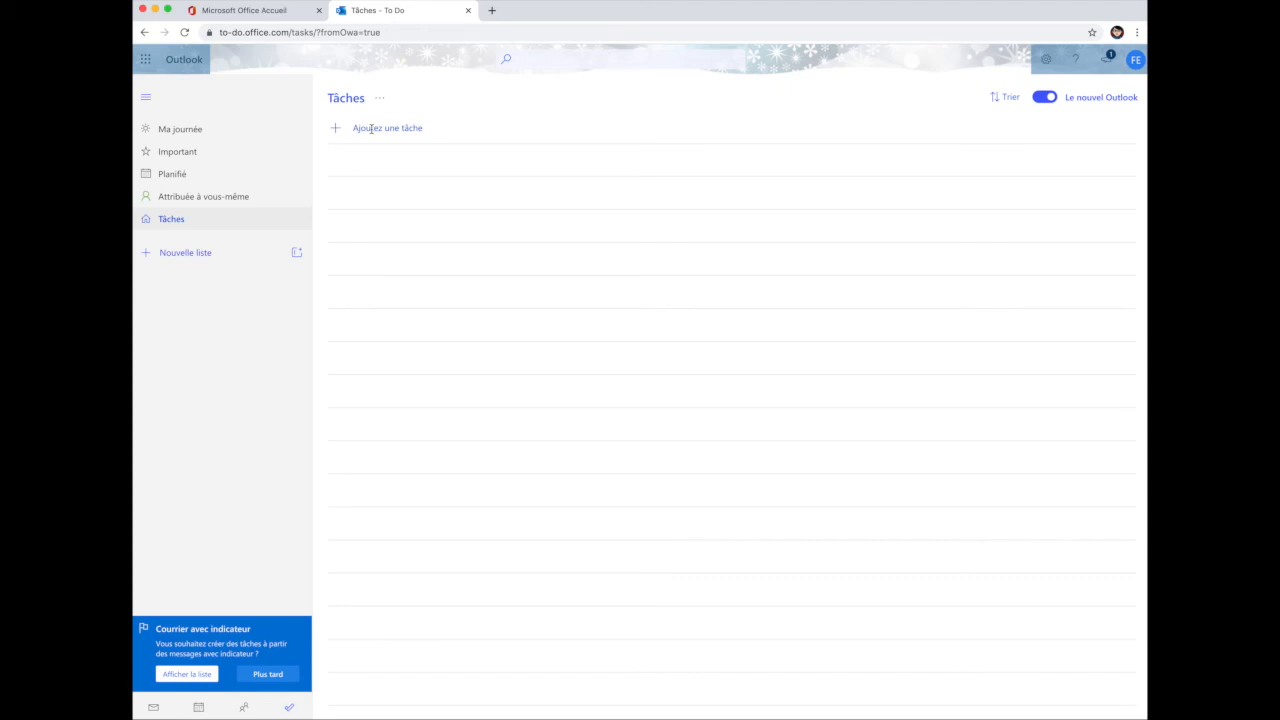
Return to the Outlook mail section and search Google for "application outlook" in a new browser tab.
left_click(153, 710)
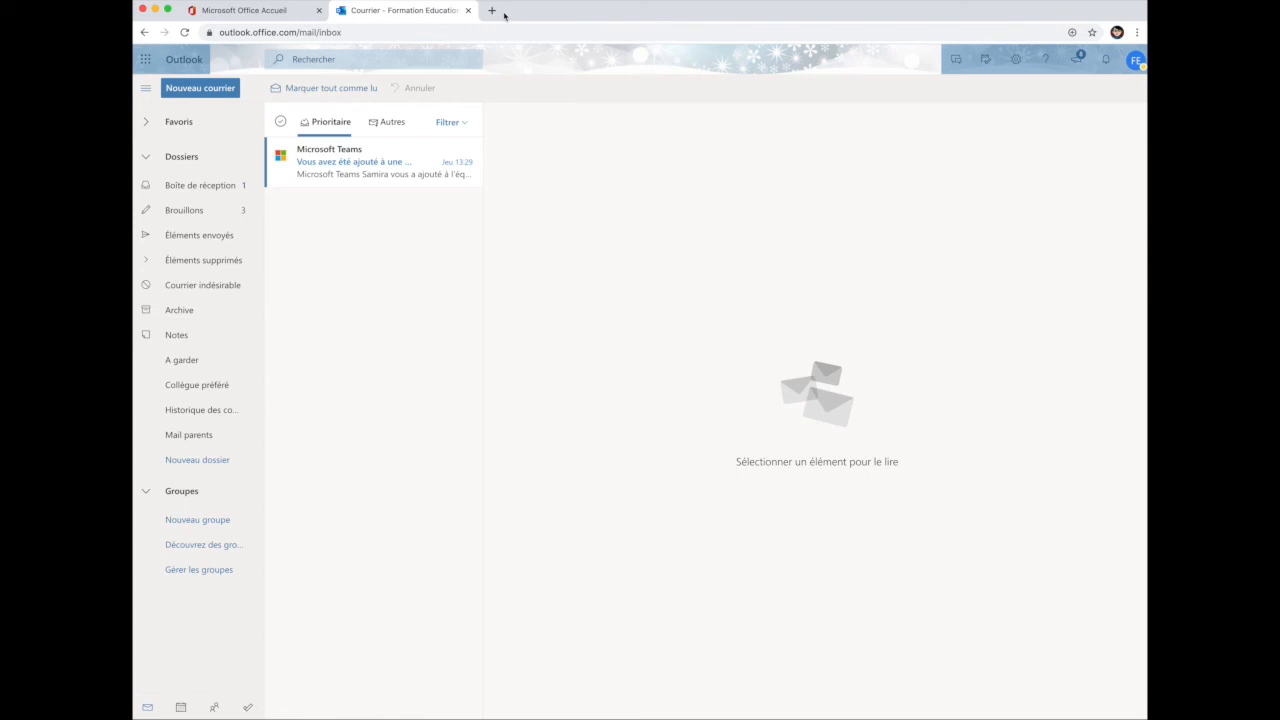
left_click(492, 11)
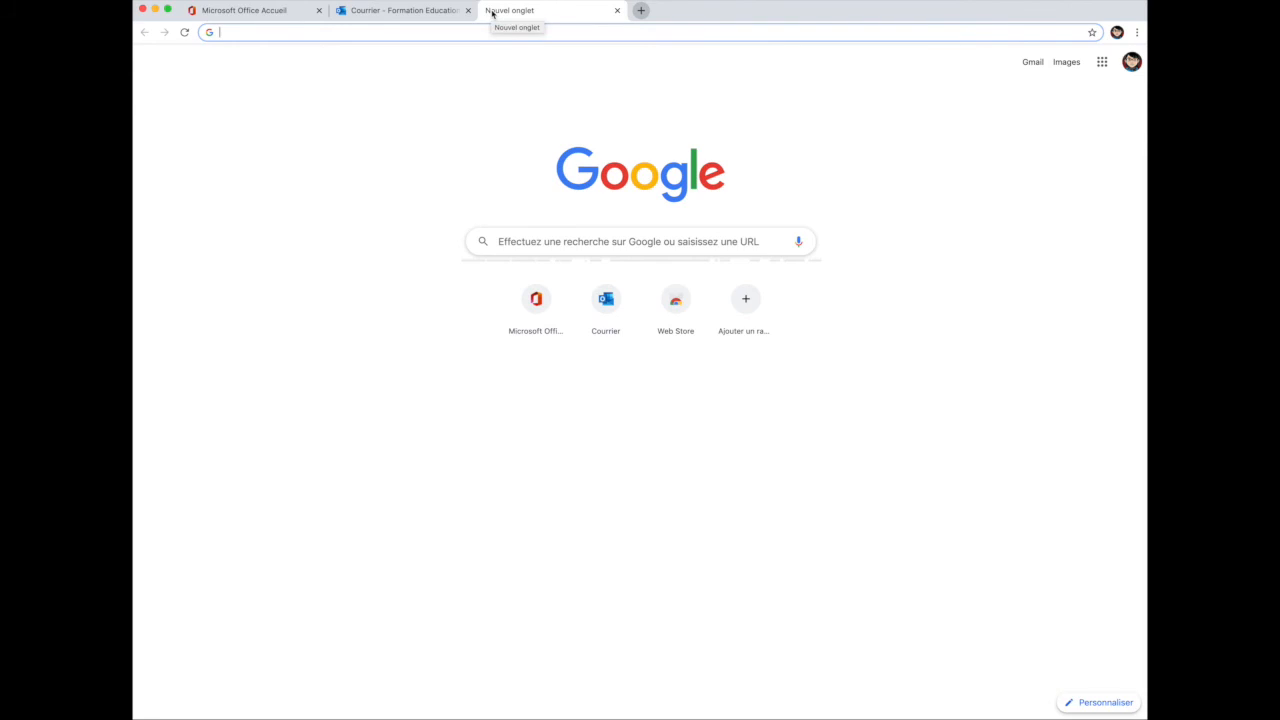
type("ap")
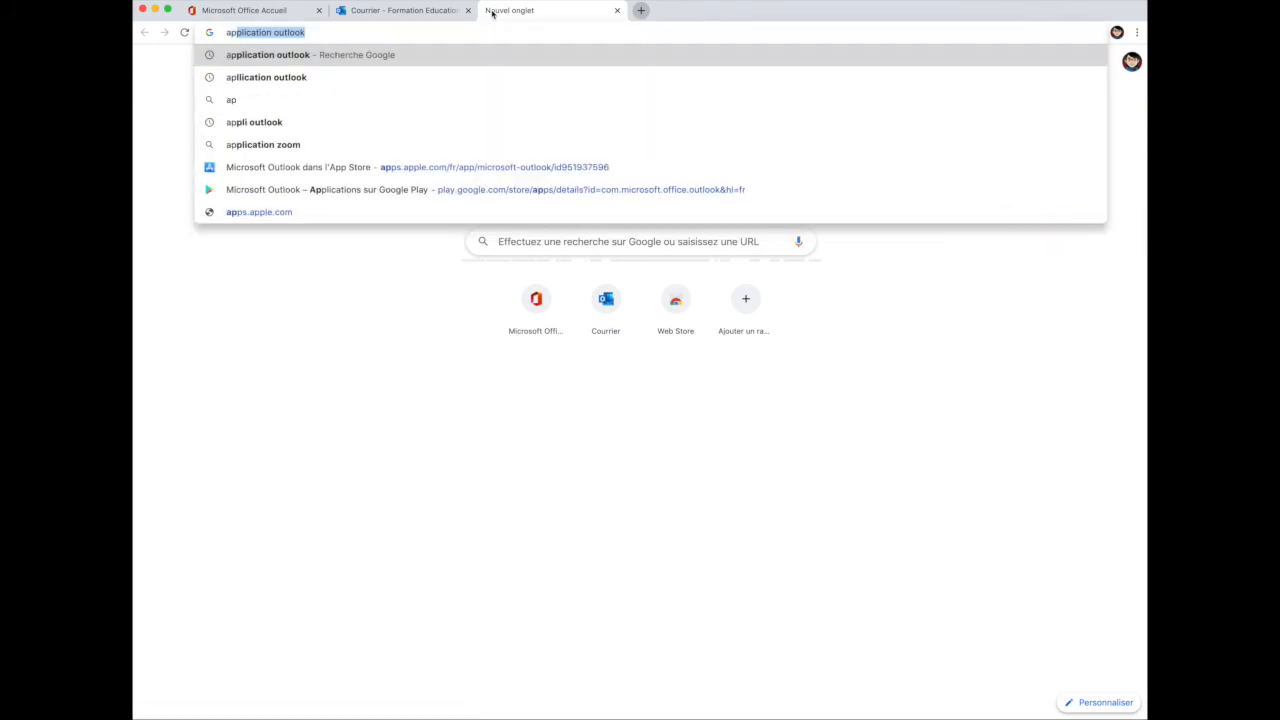
key("Return")
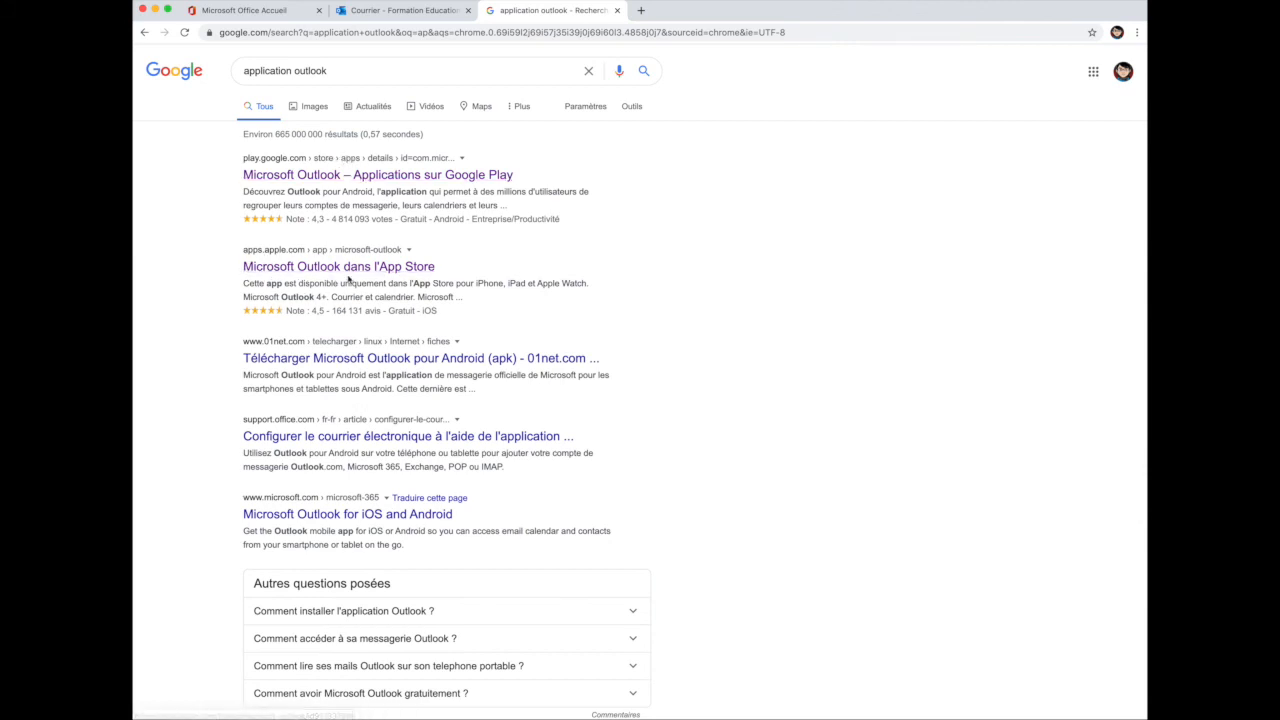
View the Microsoft Outlook app's Google Play page and the iPad screenshots on its App Store page.
left_click(321, 177)
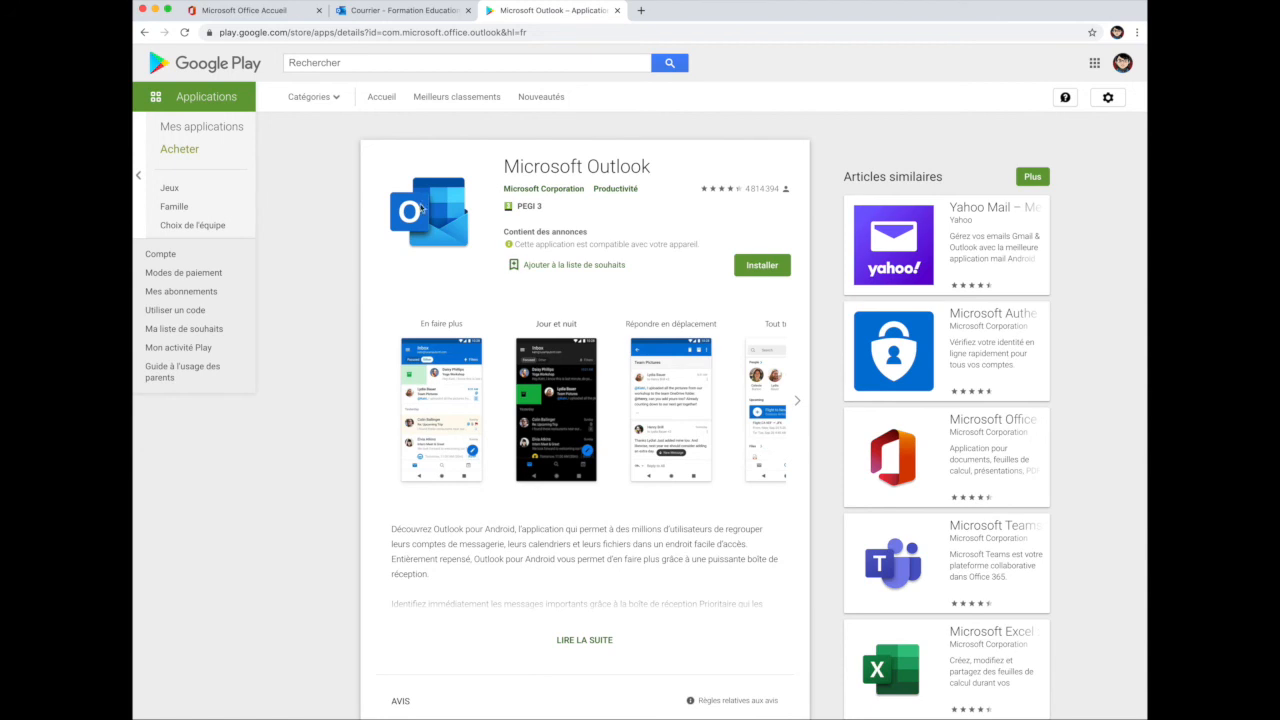
left_click(145, 34)
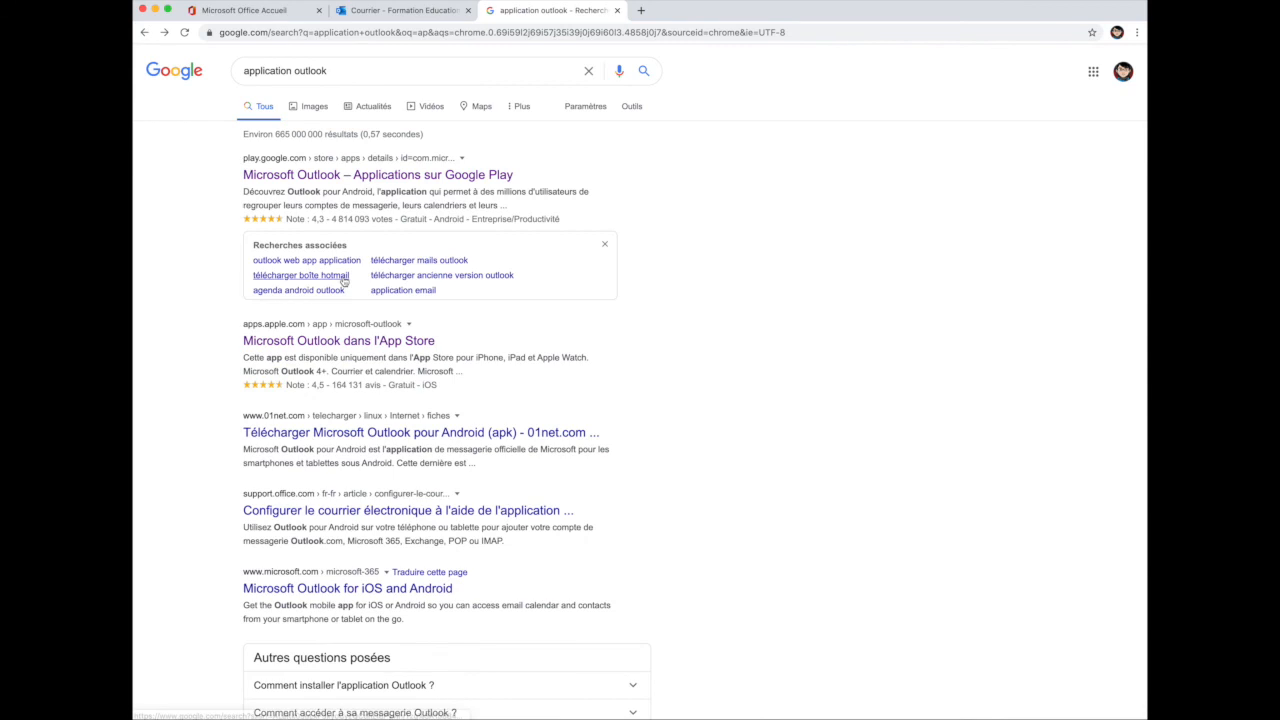
left_click(350, 344)
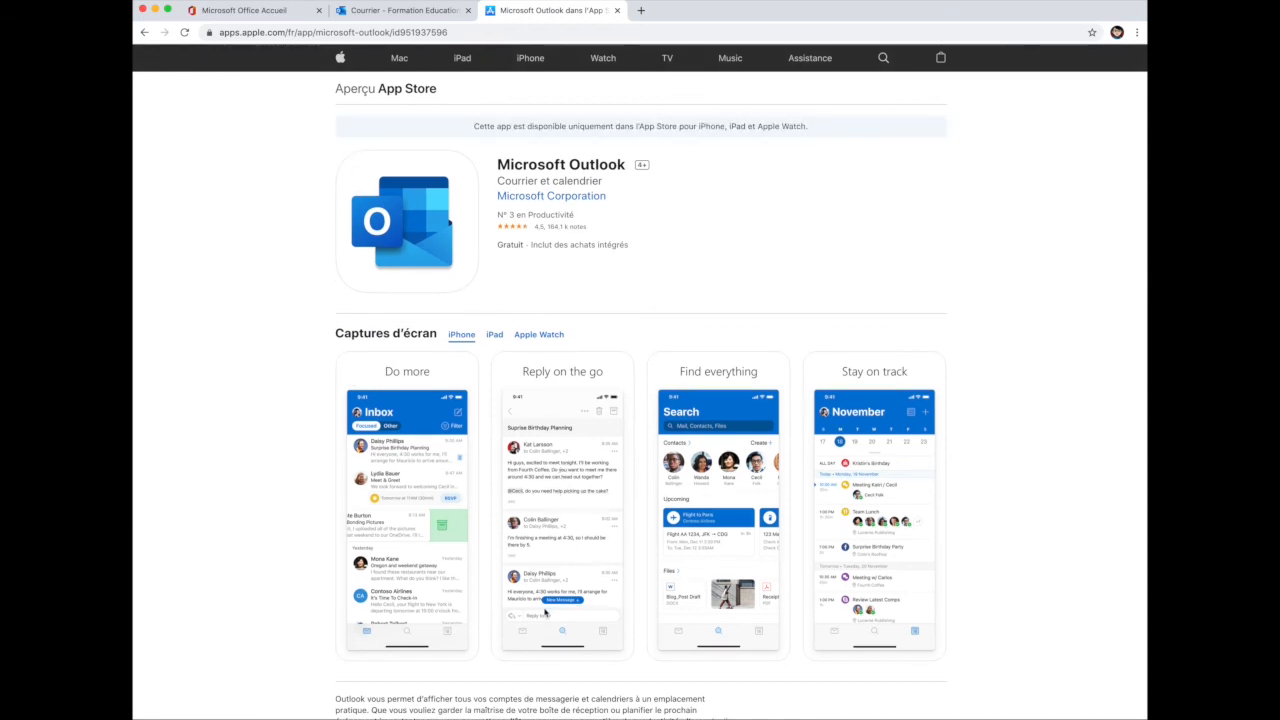
scroll(546, 612, "down", 2)
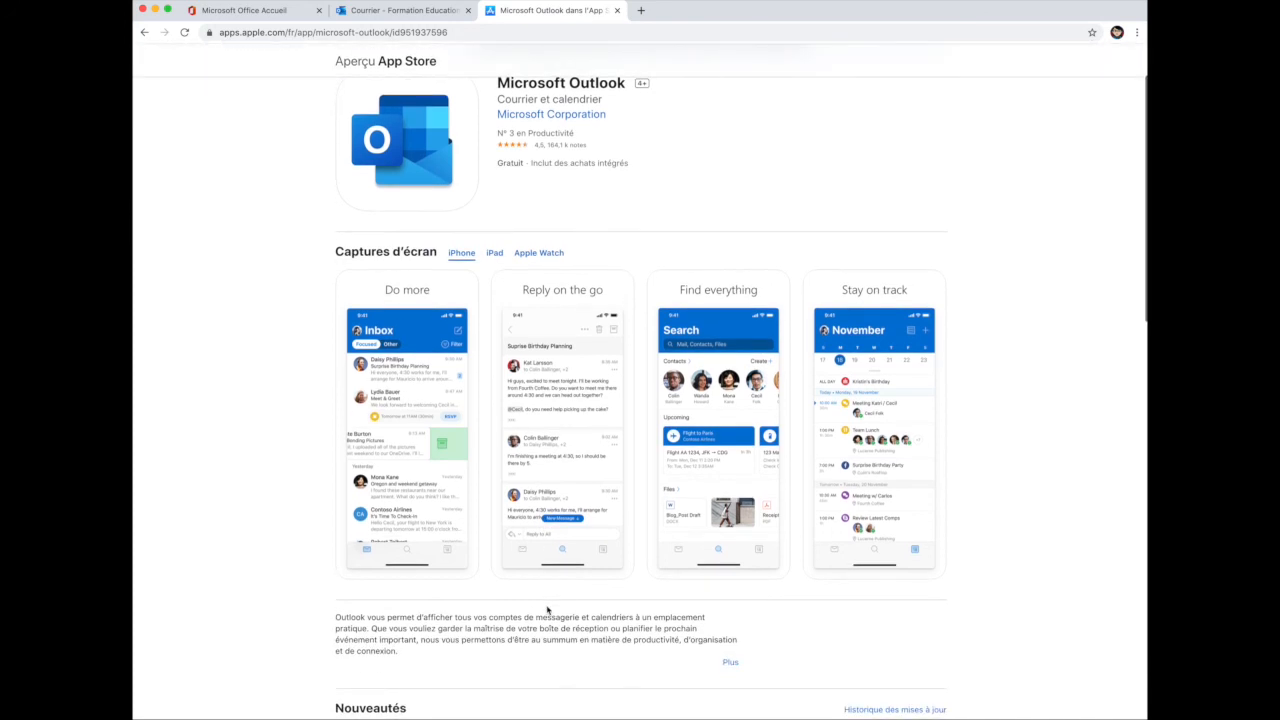
left_click(494, 254)
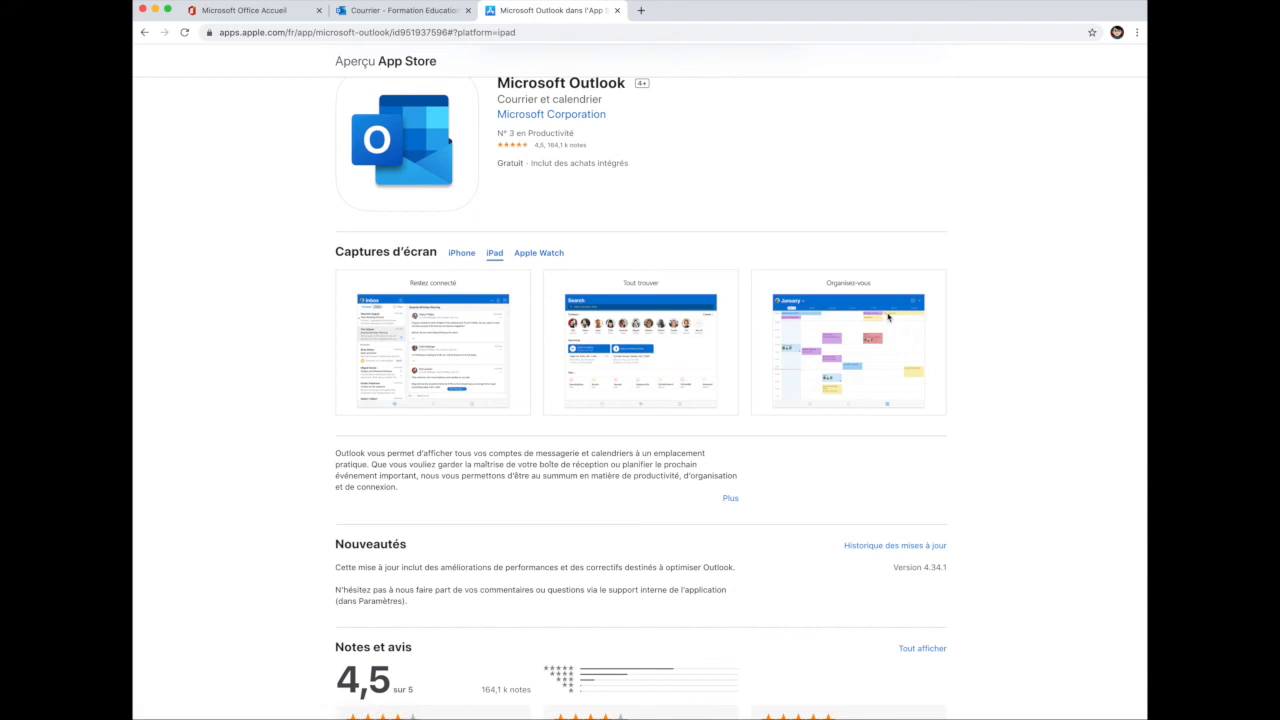